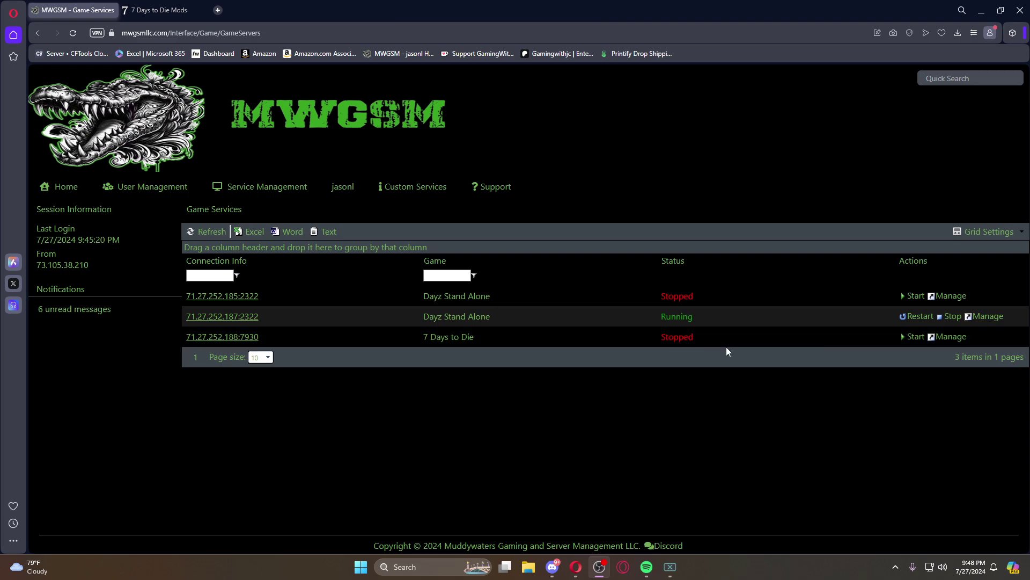
Open the 7 Days to Die service's configuration files and look through serverconfigmain.xml in the Config Editor
{"action": "left_click", "coordinate": [215, 337]}
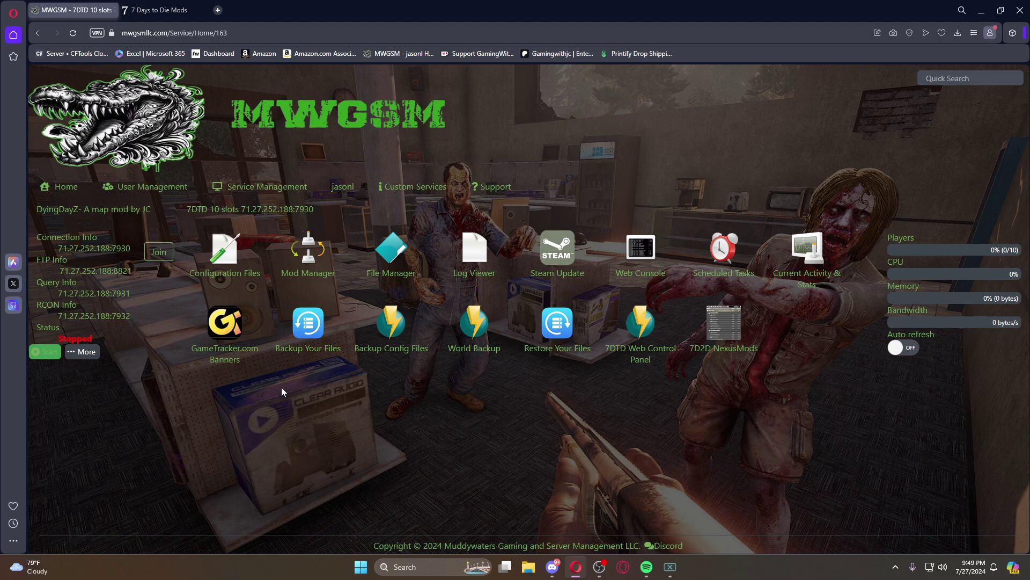
{"action": "left_click", "coordinate": [225, 251]}
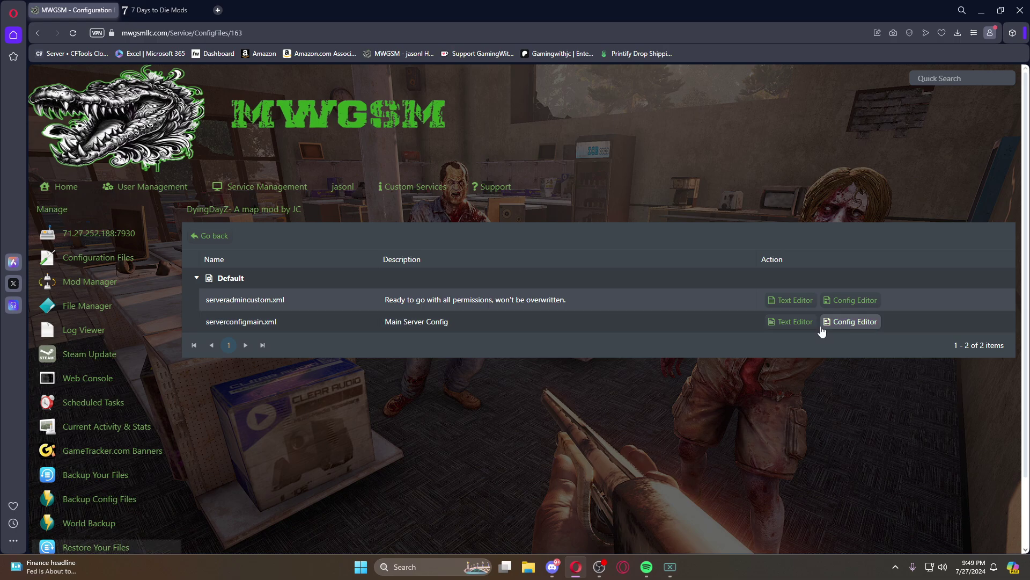
{"action": "left_click", "coordinate": [853, 322]}
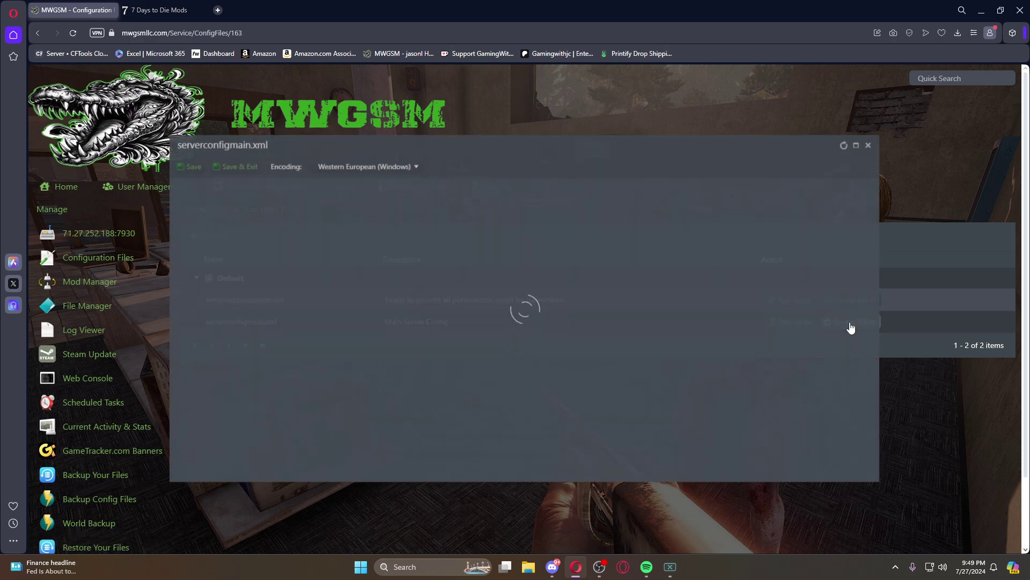
{"action": "scroll", "coordinate": [330, 288], "scroll_direction": "down", "scroll_amount": 10}
{"action": "scroll", "coordinate": [410, 341], "scroll_direction": "up", "scroll_amount": 6}
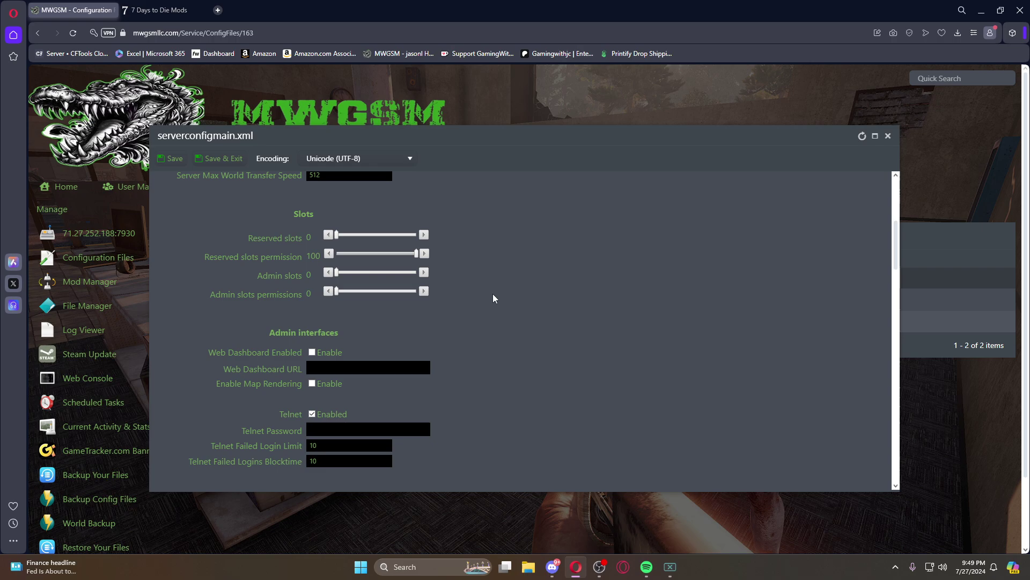
{"action": "left_click", "coordinate": [887, 135]}
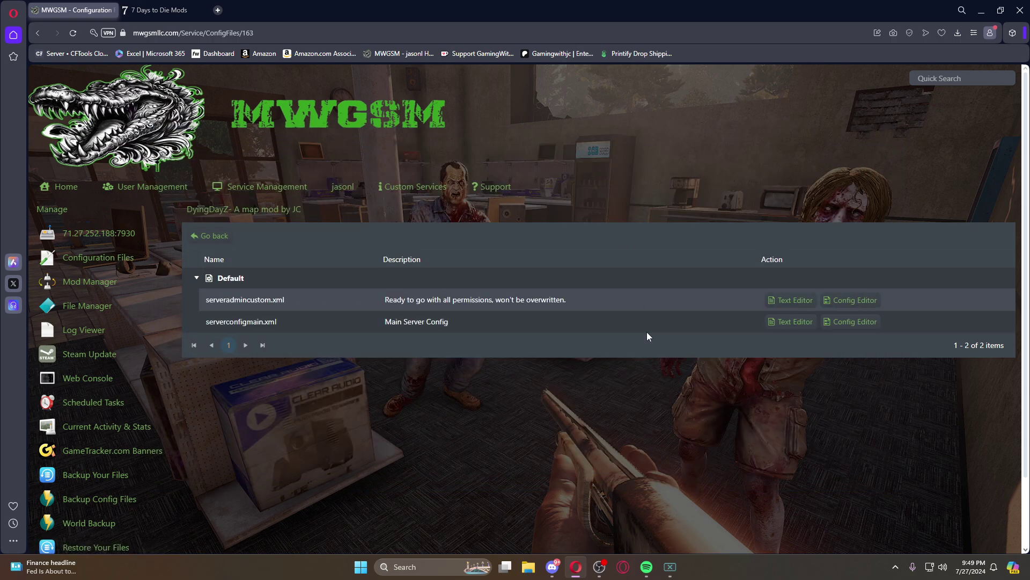
Open serverconfigmain.xml in the Text Editor and examine the server representation and networking settings
{"action": "left_click", "coordinate": [785, 322]}
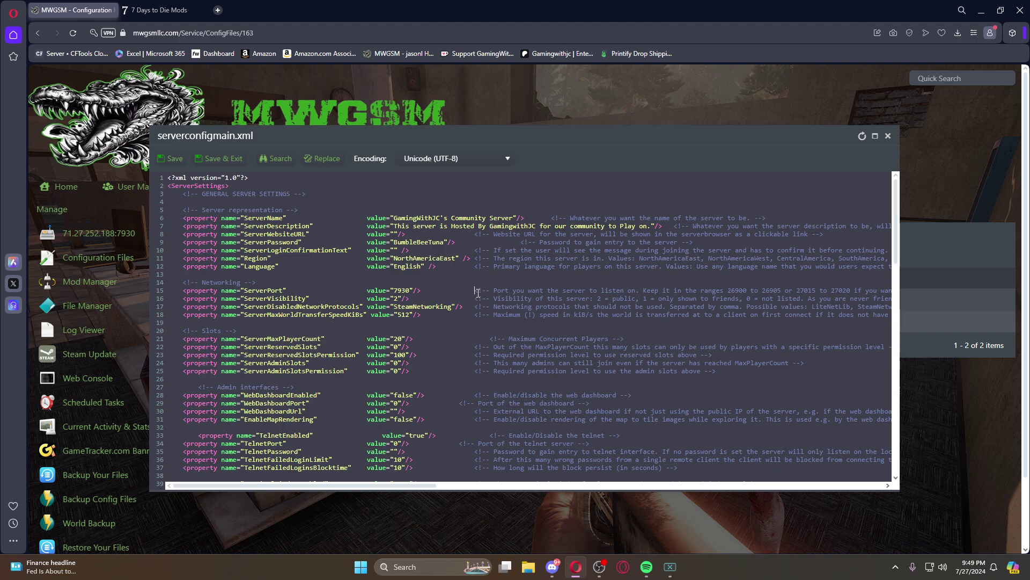
{"action": "left_click_drag", "start_coordinate": [474, 290], "coordinate": [692, 379]}
{"action": "left_click", "coordinate": [456, 337]}
{"action": "left_click_drag", "start_coordinate": [396, 214], "coordinate": [515, 217]}
{"action": "left_click", "coordinate": [490, 195]}
{"action": "key", "text": "BackSpace"}
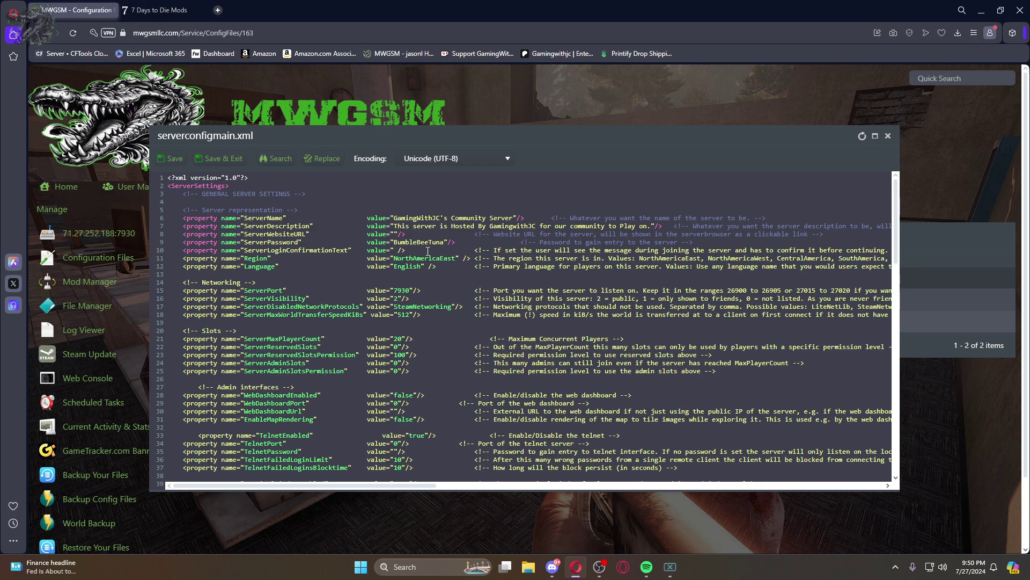
{"action": "type", "text": "\""}
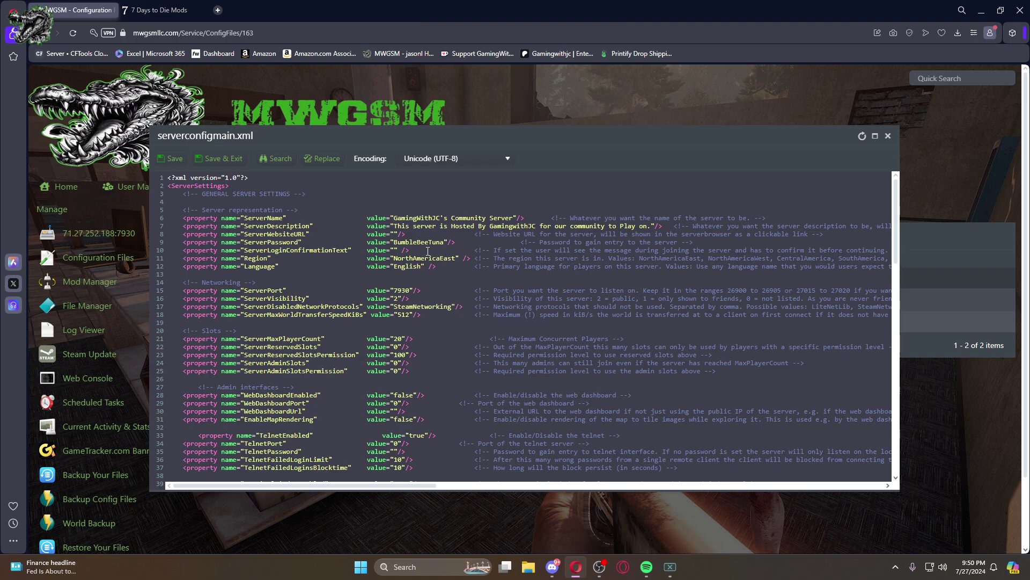
{"action": "scroll", "coordinate": [248, 240], "scroll_direction": "down", "scroll_amount": 2}
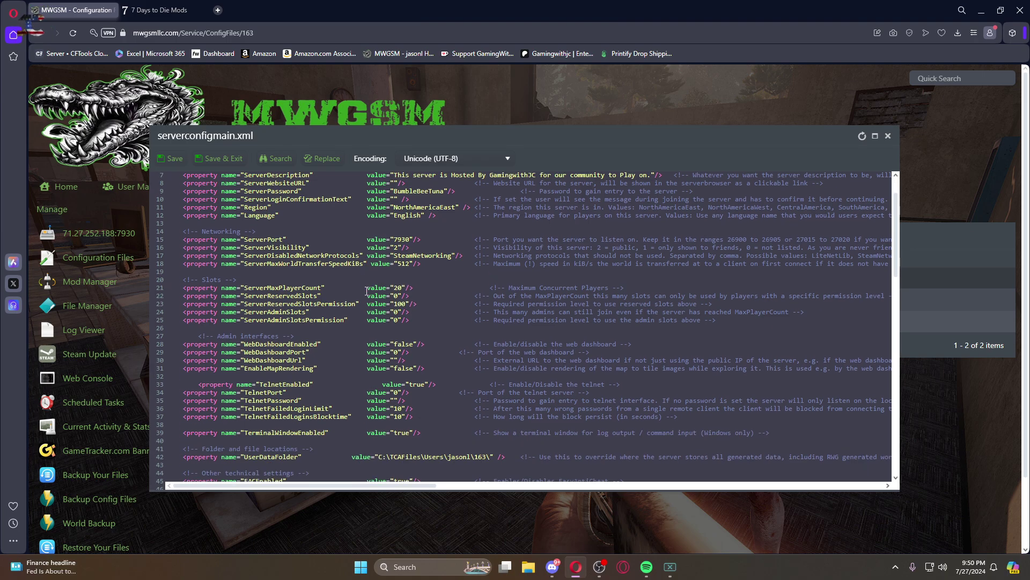
{"action": "scroll", "coordinate": [354, 195], "scroll_direction": "up", "scroll_amount": 2}
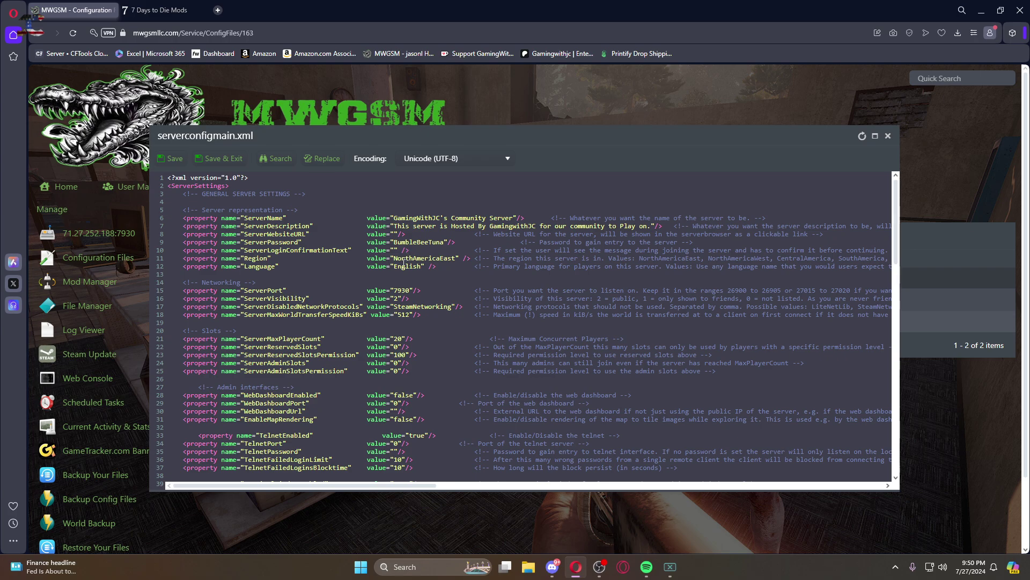
Examine the Region property and read its full comment for the allowed region values
{"action": "left_click_drag", "start_coordinate": [393, 260], "coordinate": [456, 260]}
{"action": "left_click", "coordinate": [696, 267]}
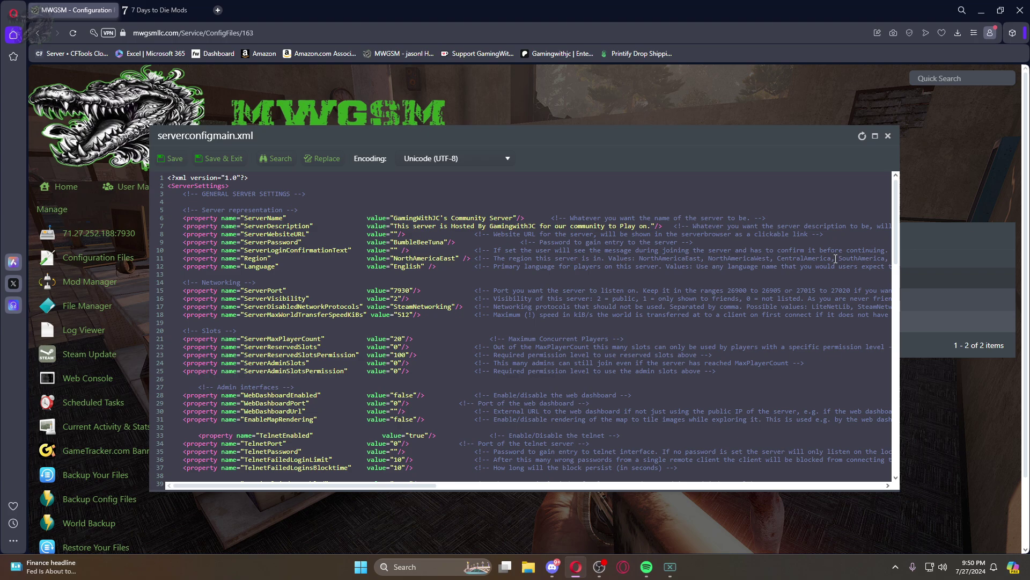
{"action": "left_click_drag", "start_coordinate": [422, 489], "coordinate": [522, 490]}
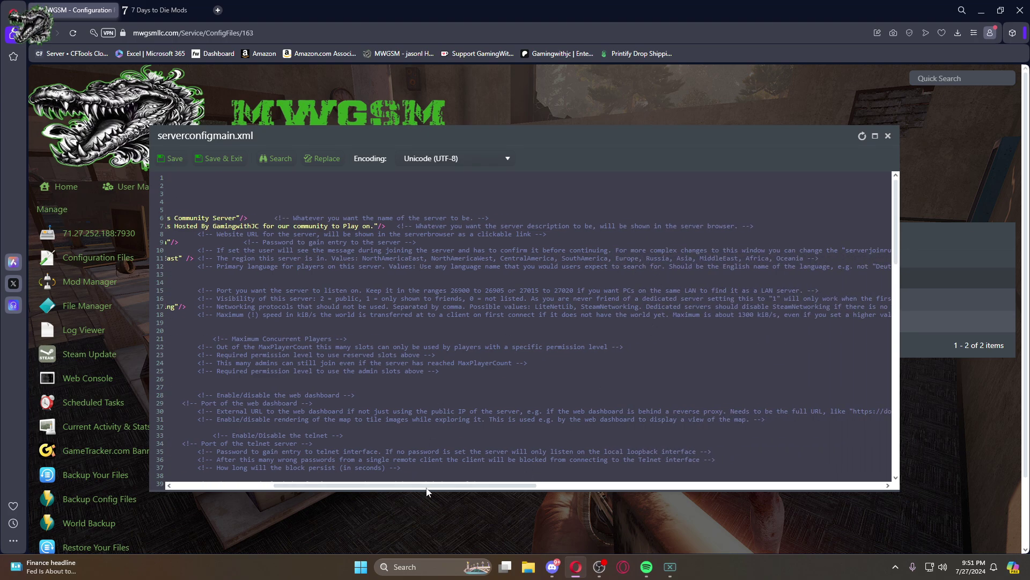
{"action": "left_click_drag", "start_coordinate": [428, 489], "coordinate": [288, 491]}
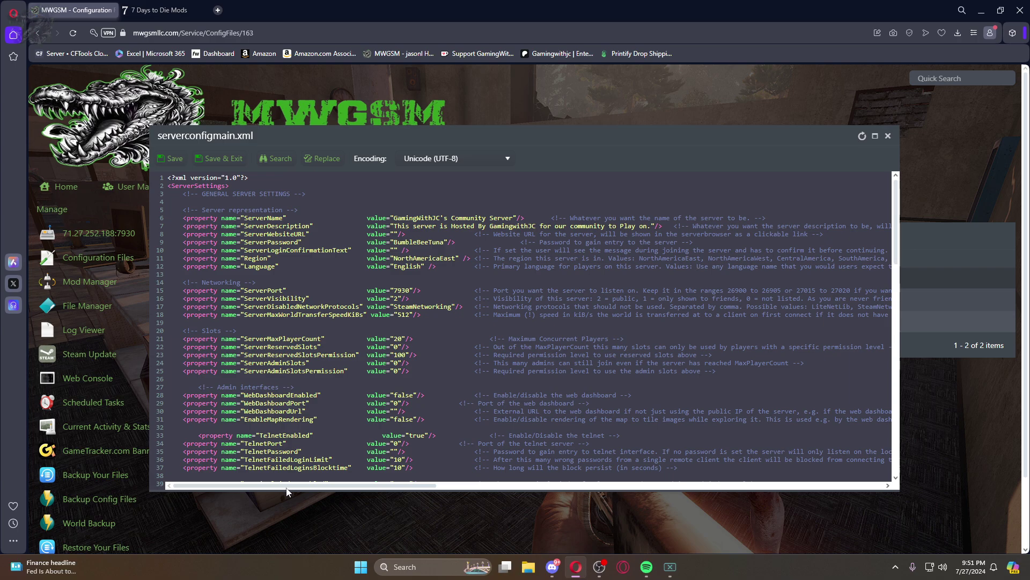
{"action": "left_click", "coordinate": [421, 259]}
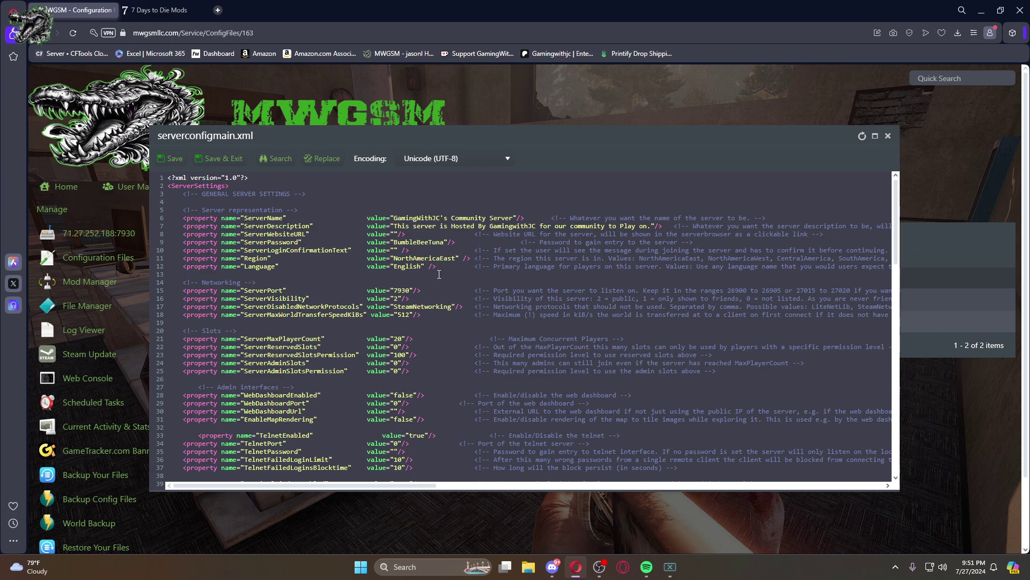
Examine the Slots section and the admin interface, folder and other technical settings below it
{"action": "scroll", "coordinate": [439, 274], "scroll_direction": "down", "scroll_amount": 4}
{"action": "scroll", "coordinate": [189, 265], "scroll_direction": "up", "scroll_amount": 4}
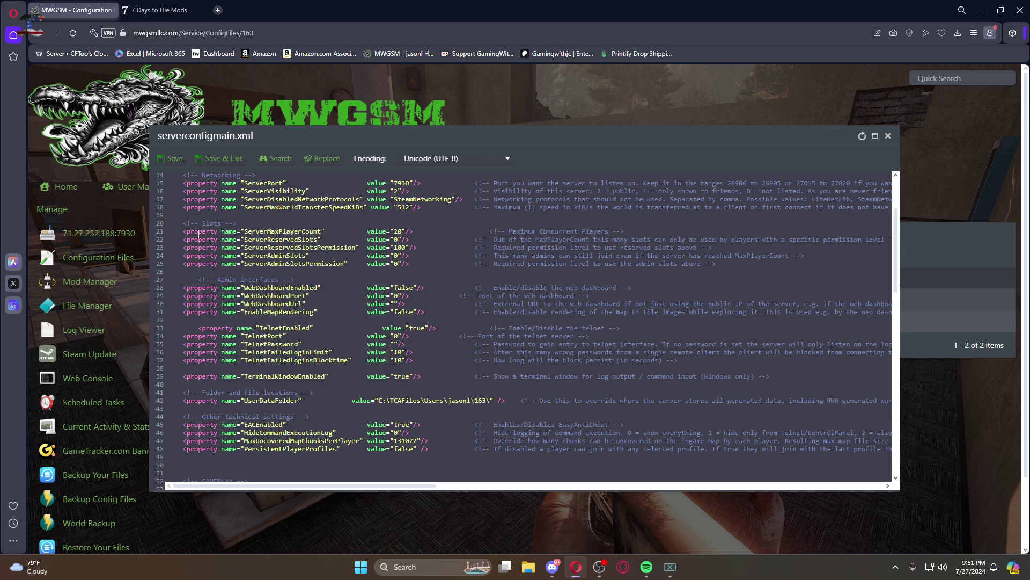
{"action": "left_click_drag", "start_coordinate": [172, 222], "coordinate": [461, 264]}
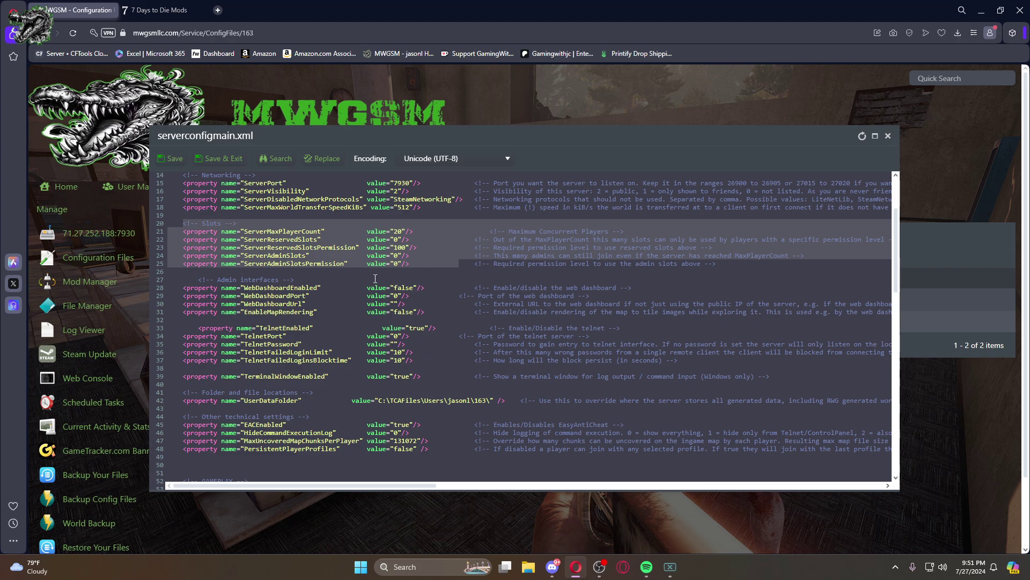
{"action": "left_click", "coordinate": [451, 274]}
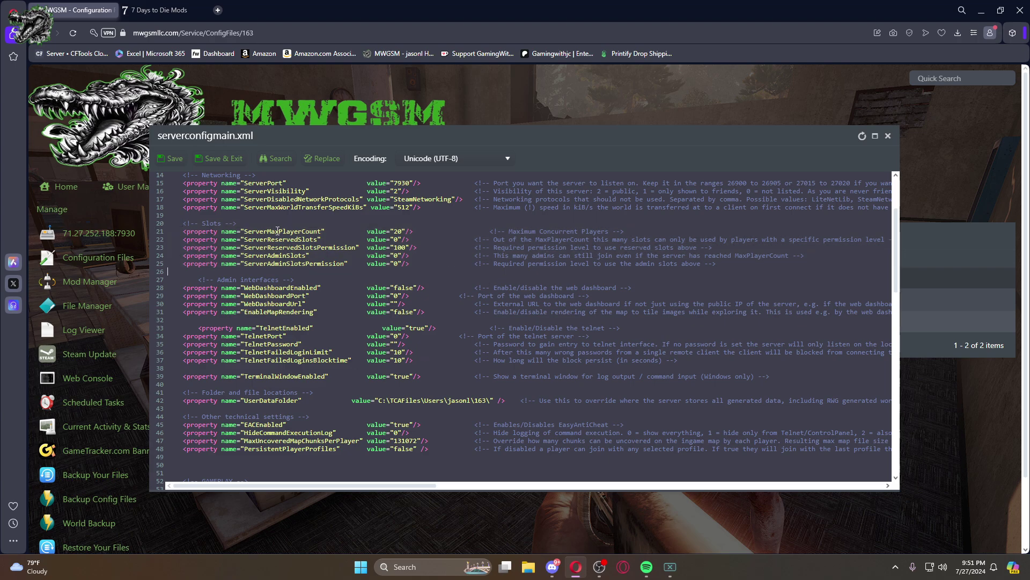
{"action": "scroll", "coordinate": [207, 228], "scroll_direction": "down", "scroll_amount": 2}
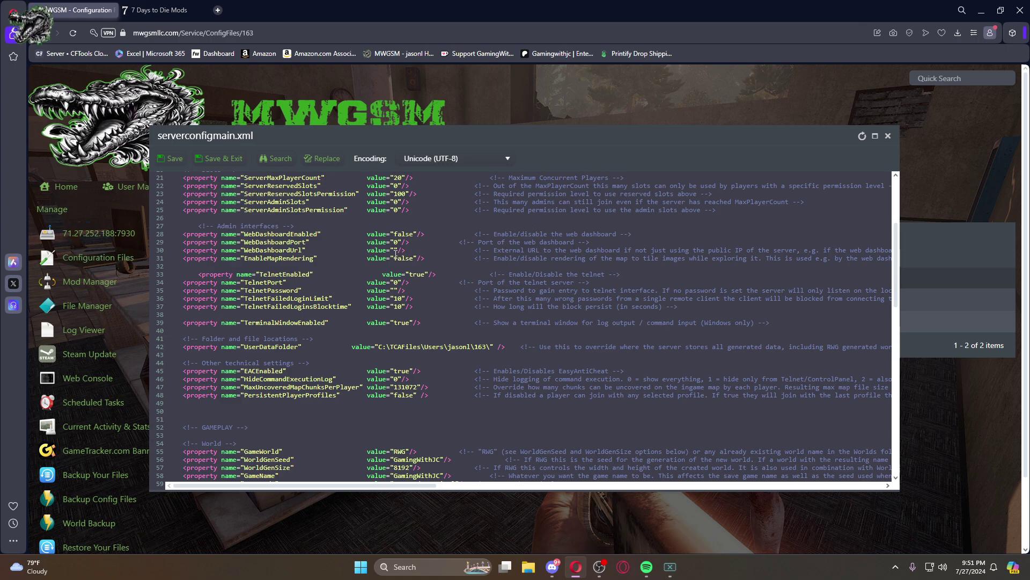
{"action": "scroll", "coordinate": [395, 285], "scroll_direction": "down", "scroll_amount": 4}
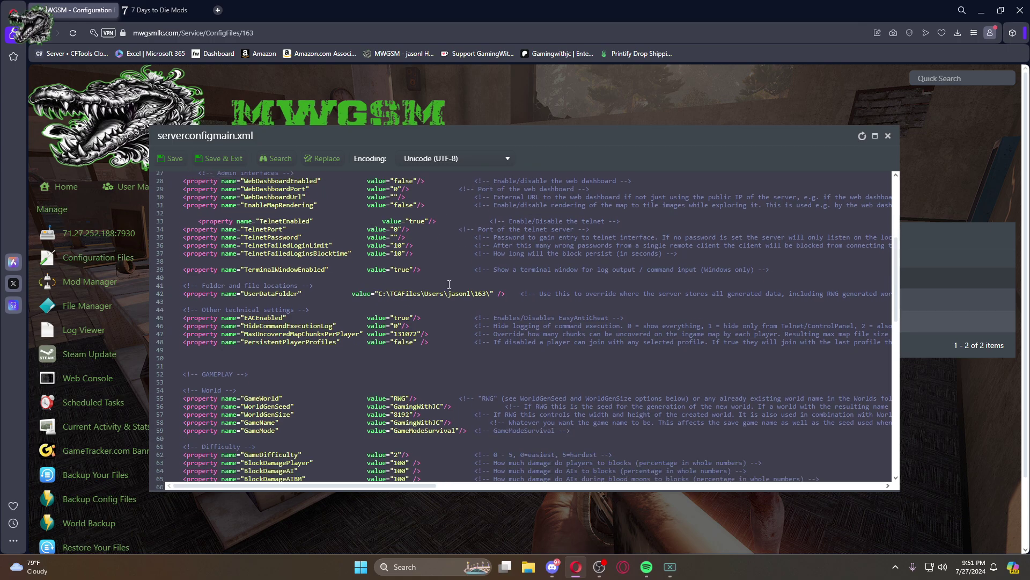
Highlight the World section, maximize the editor and examine the world names GameWorld accepts besides RWG
{"action": "left_click_drag", "start_coordinate": [173, 223], "coordinate": [501, 274]}
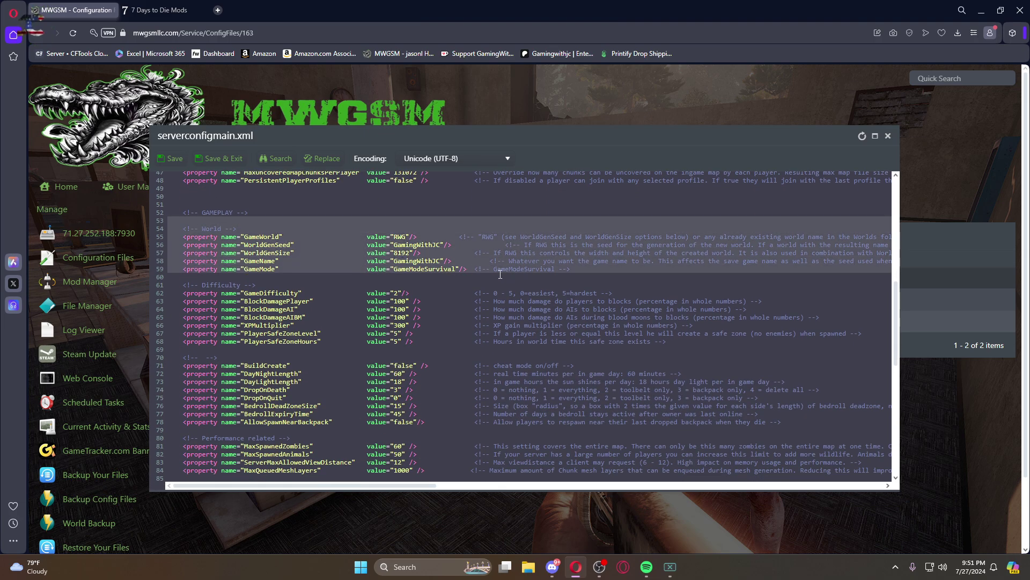
{"action": "left_click", "coordinate": [875, 136]}
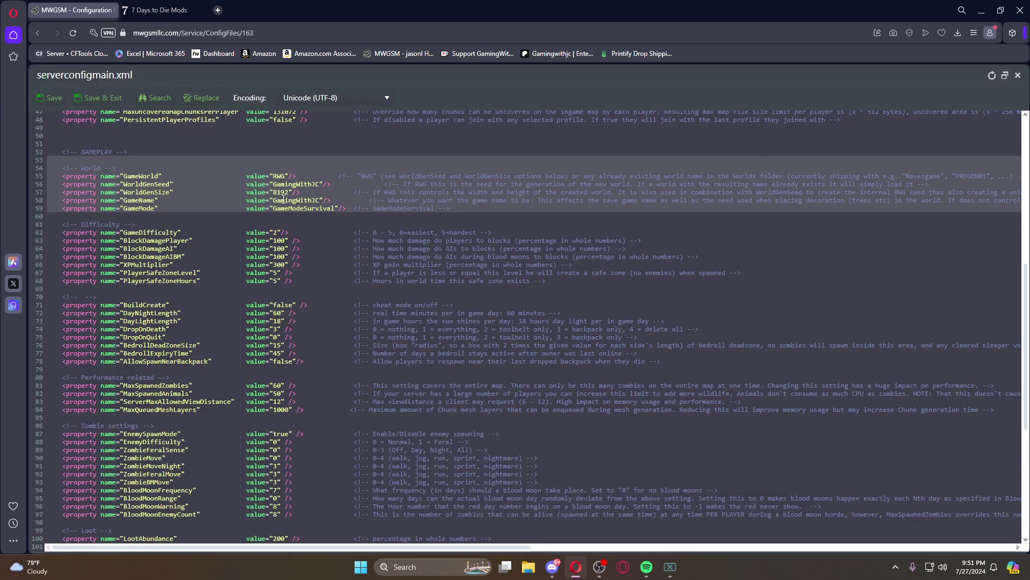
{"action": "key", "text": "Left"}
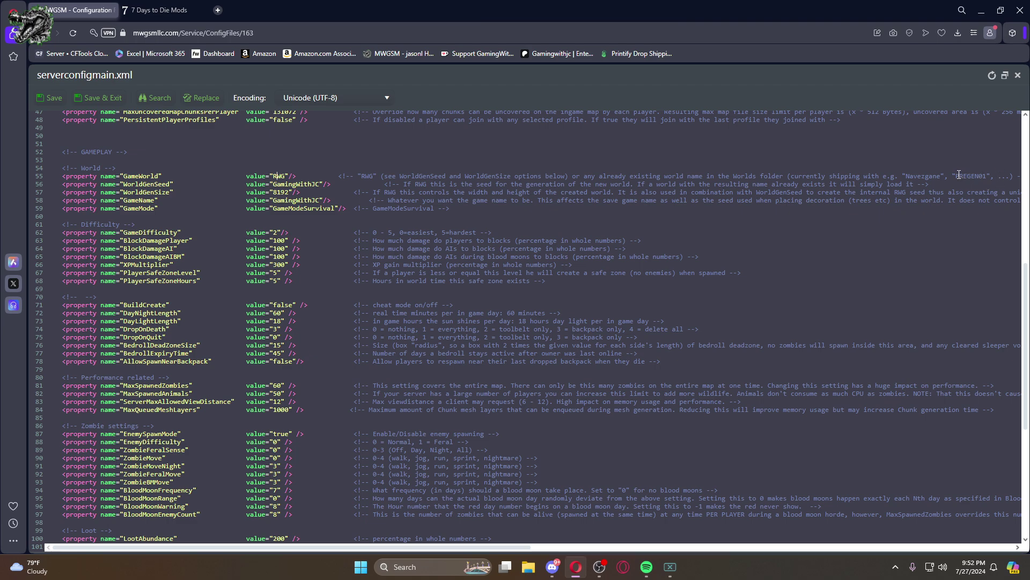
{"action": "left_click_drag", "start_coordinate": [959, 175], "coordinate": [988, 177]}
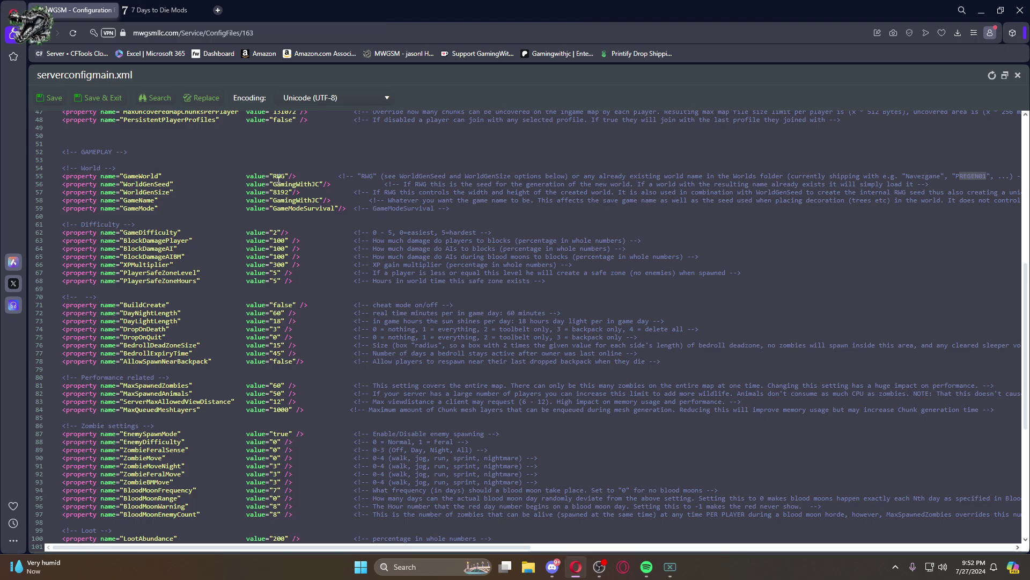
Enlarge the text and examine the WorldGenSeed, WorldGenSize and GameName values in the World section
{"action": "scroll", "coordinate": [396, 242], "scroll_direction": "up", "scroll_amount": 4, "text": "ctrl"}
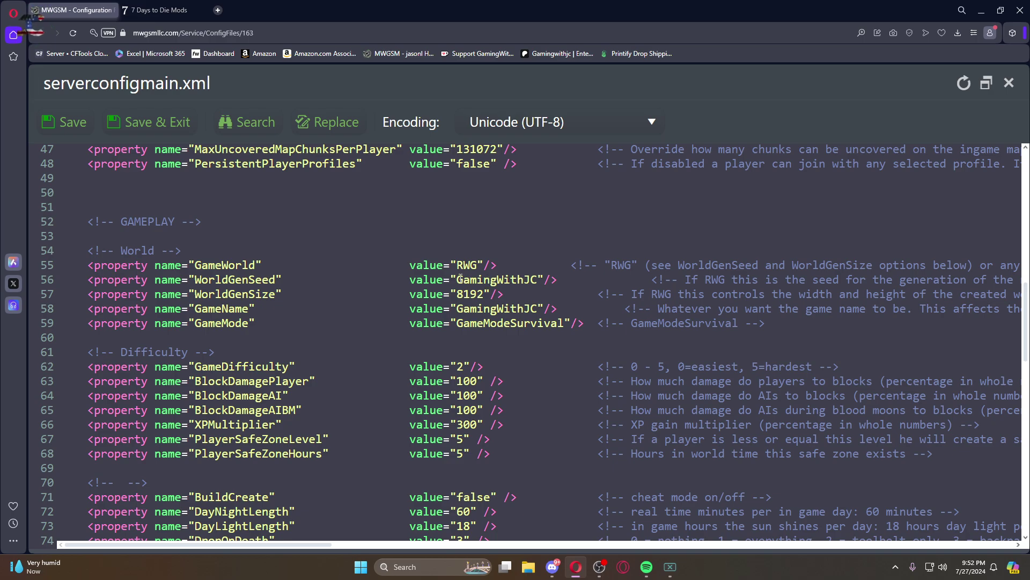
{"action": "left_click_drag", "start_coordinate": [459, 279], "coordinate": [538, 280]}
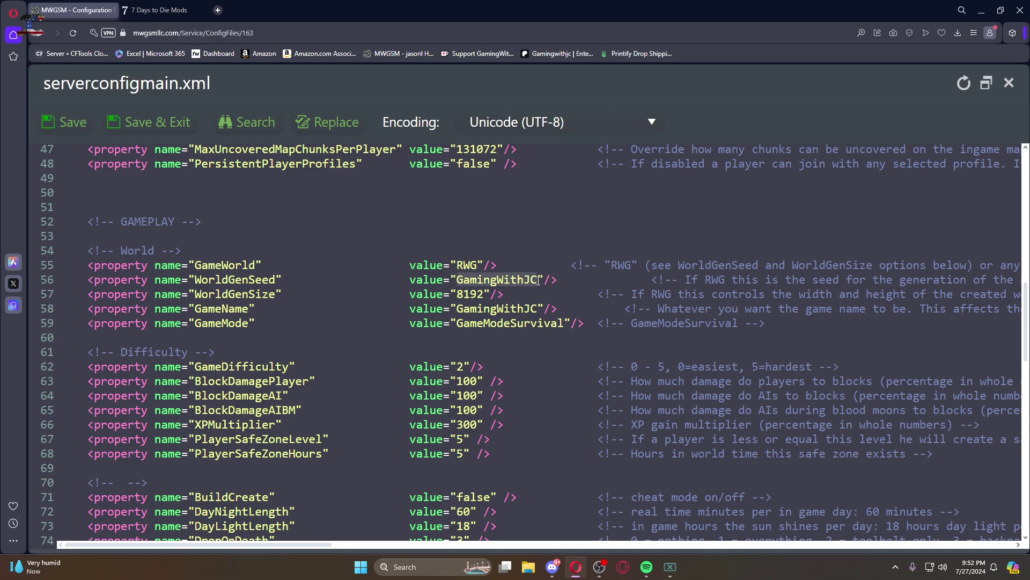
{"action": "left_click", "coordinate": [538, 280]}
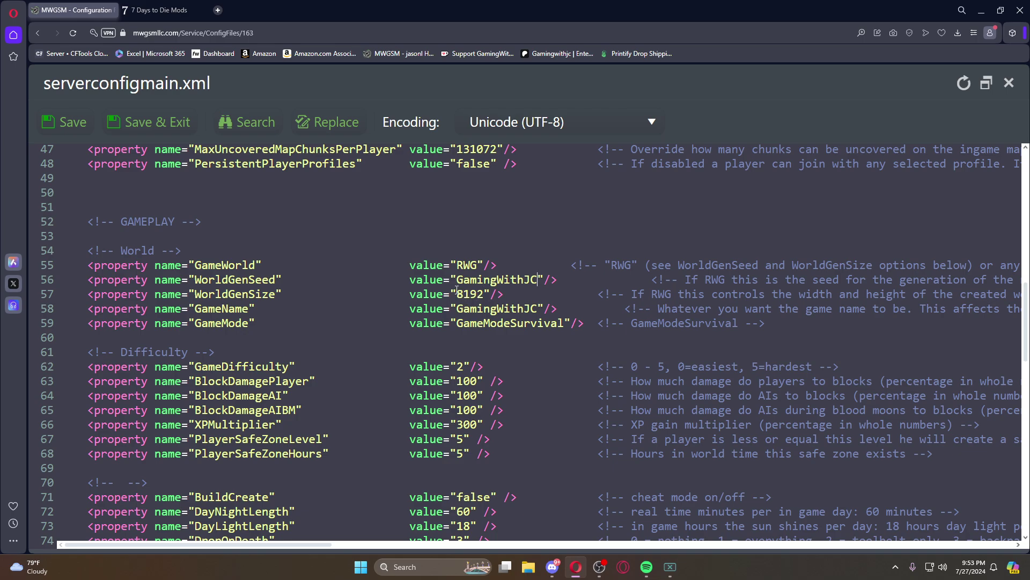
{"action": "left_click", "coordinate": [484, 295]}
{"action": "left_click_drag", "start_coordinate": [454, 293], "coordinate": [485, 291]}
{"action": "left_click", "coordinate": [487, 294]}
{"action": "left_click_drag", "start_coordinate": [457, 312], "coordinate": [535, 307]}
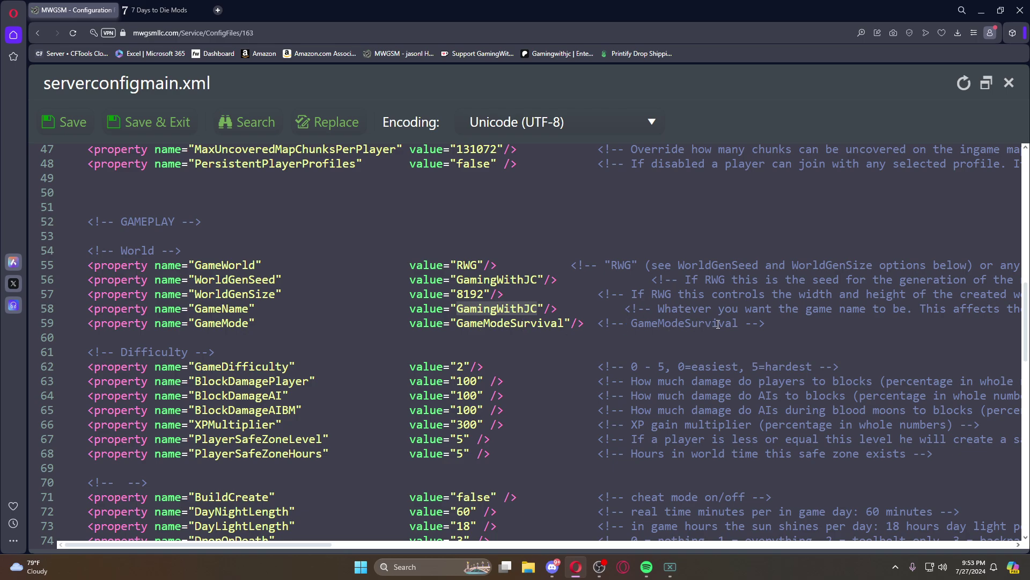
Restore the text size, look through the difficulty, performance, zombie, loot, multiplayer and land claim settings, and close the editor
{"action": "scroll", "coordinate": [541, 387], "scroll_direction": "down", "scroll_amount": 2}
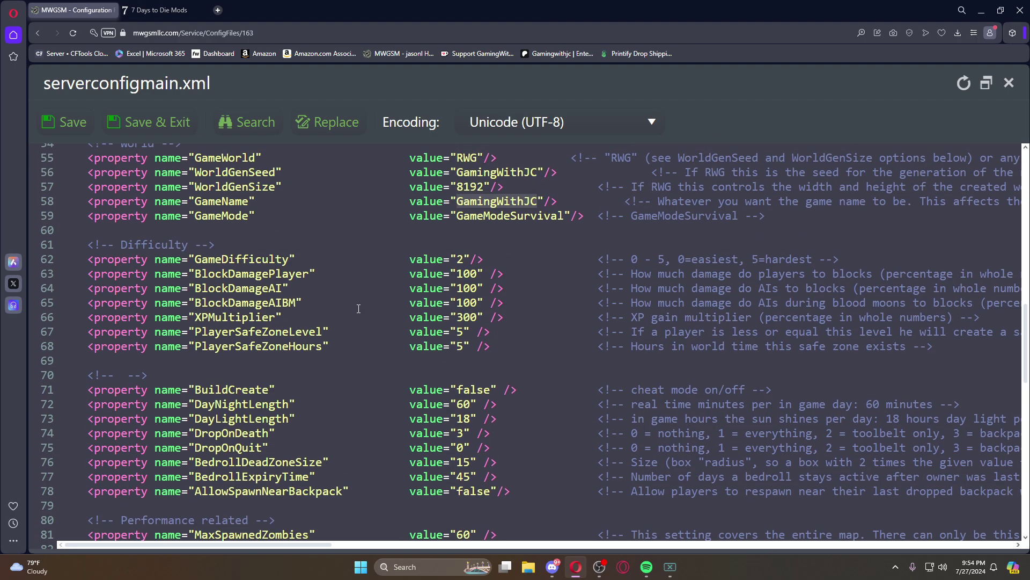
{"action": "key", "text": "ctrl+minus"}
{"action": "key", "text": "ctrl+minus"}
{"action": "key", "text": "ctrl+minus"}
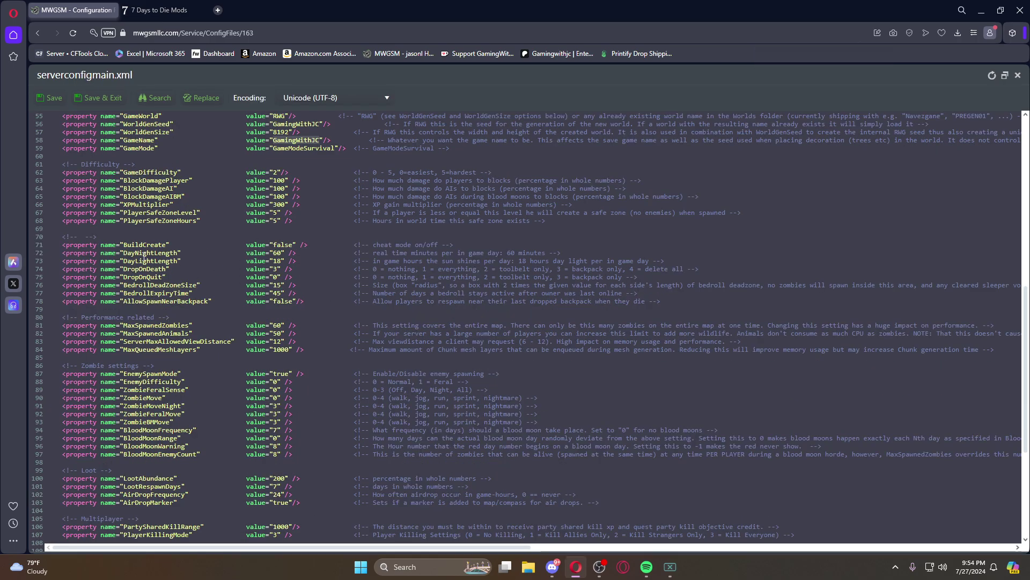
{"action": "scroll", "coordinate": [290, 295], "scroll_direction": "up", "scroll_amount": 2}
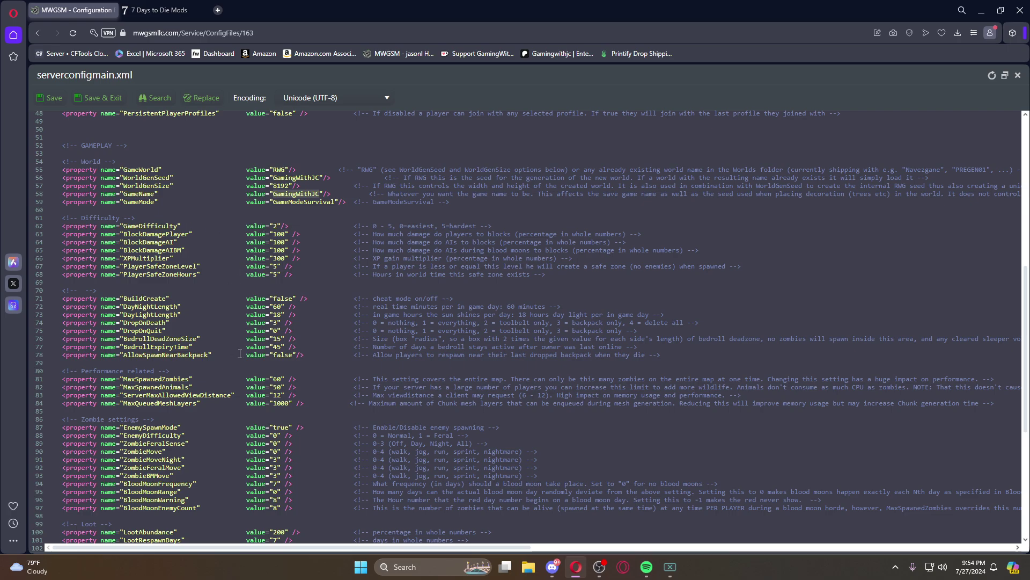
{"action": "scroll", "coordinate": [215, 355], "scroll_direction": "down", "scroll_amount": 2}
{"action": "scroll", "coordinate": [214, 343], "scroll_direction": "down", "scroll_amount": 2}
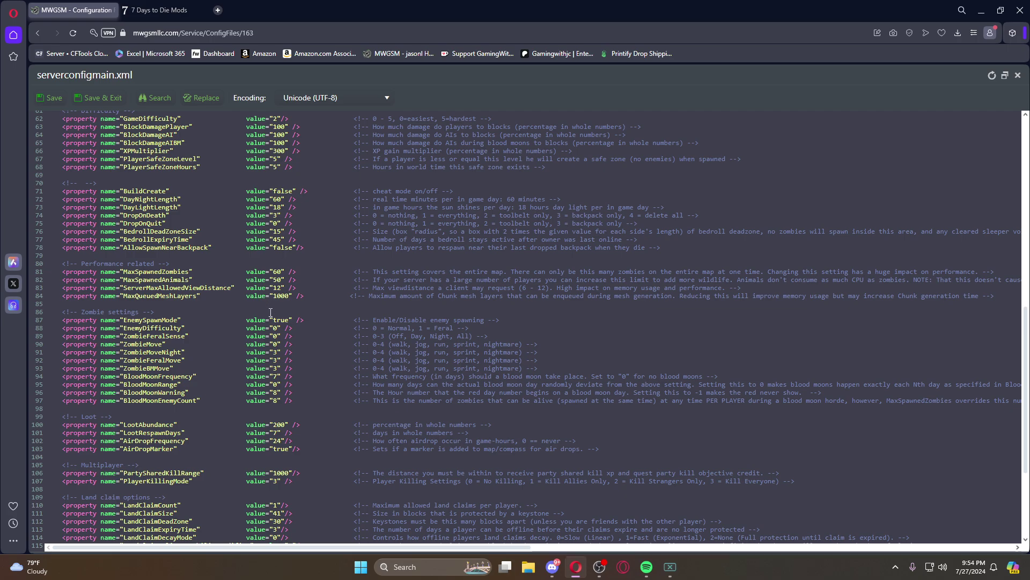
{"action": "scroll", "coordinate": [142, 255], "scroll_direction": "up", "scroll_amount": 4}
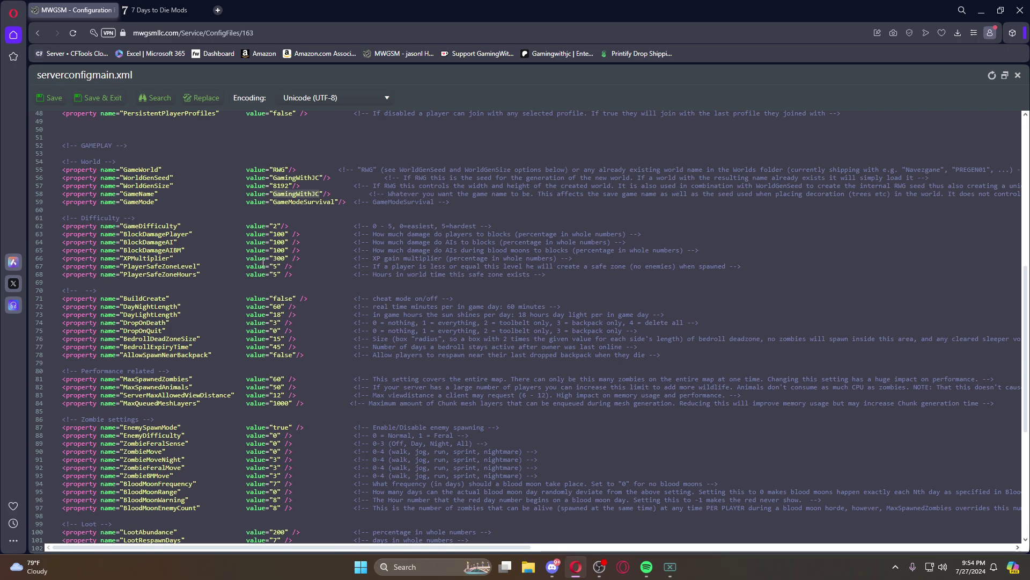
{"action": "scroll", "coordinate": [273, 322], "scroll_direction": "down", "scroll_amount": 6}
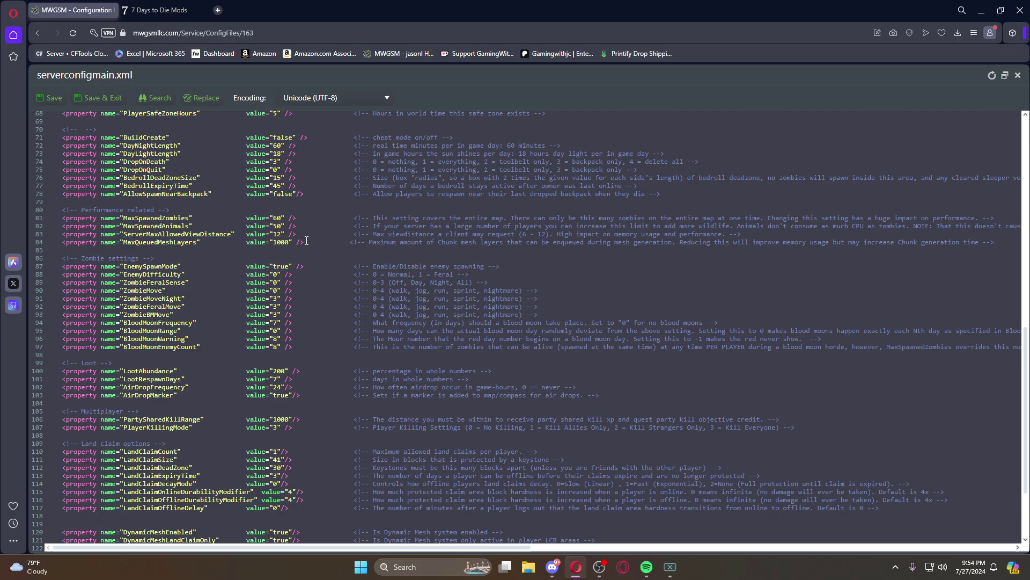
{"action": "scroll", "coordinate": [174, 307], "scroll_direction": "up", "scroll_amount": 2}
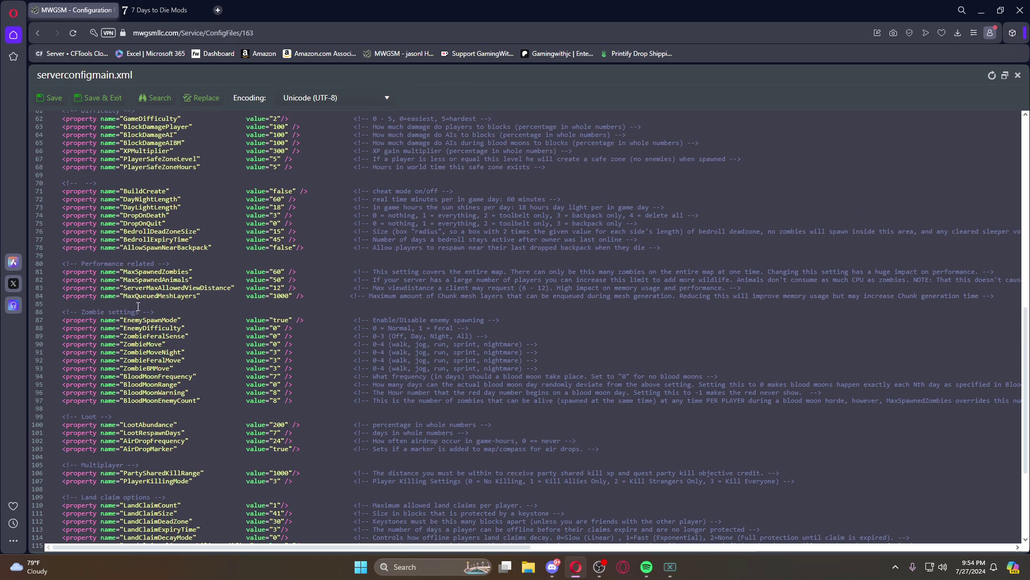
{"action": "left_click", "coordinate": [1018, 76]}
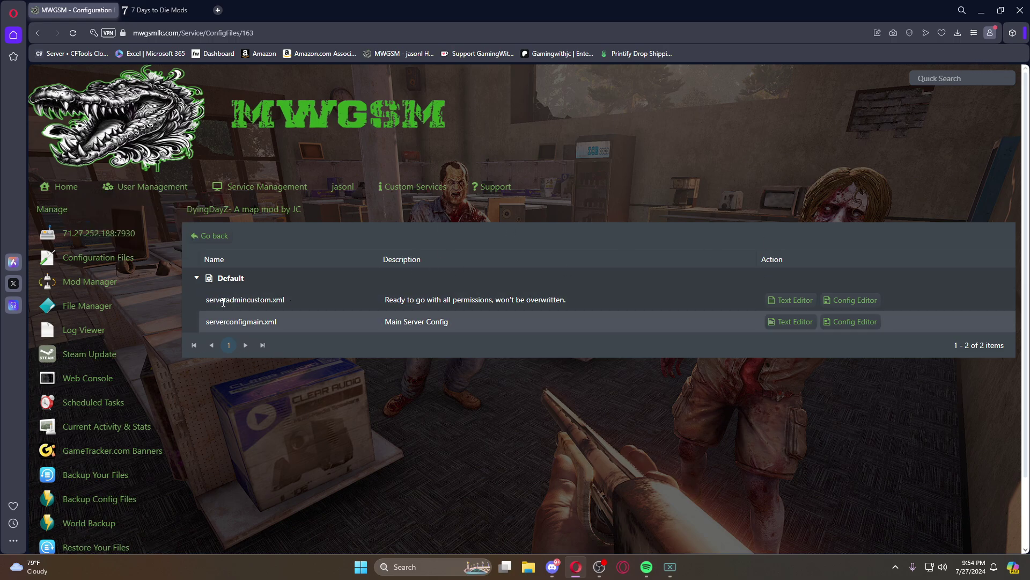
Open serveradmincustom.xml in the text editor, cut the admin steamID entry from the admins section and paste it back on the same line
{"action": "left_click", "coordinate": [790, 300]}
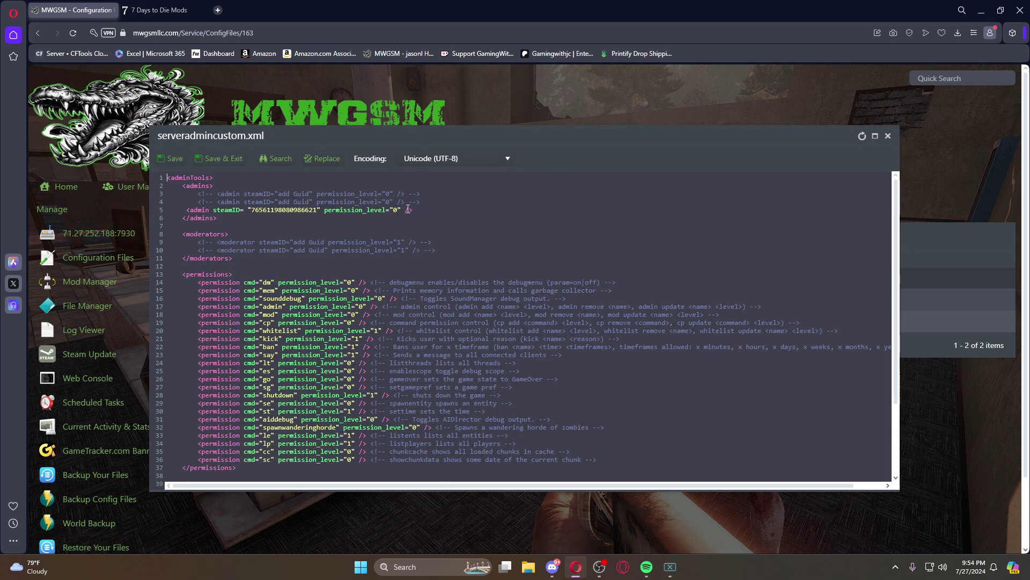
{"action": "left_click_drag", "start_coordinate": [413, 209], "coordinate": [188, 209]}
{"action": "right_click", "coordinate": [201, 211]}
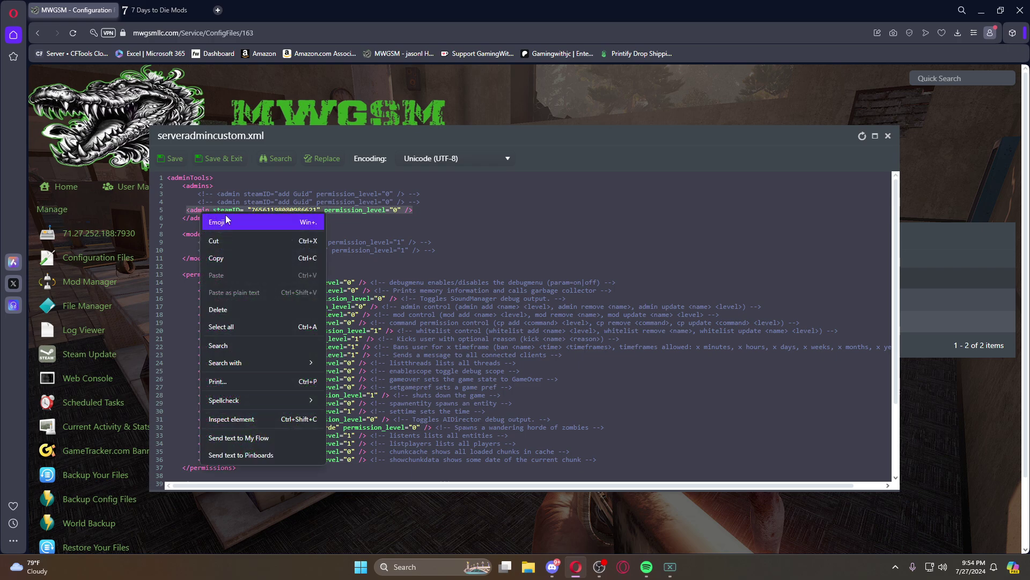
{"action": "left_click", "coordinate": [231, 238]}
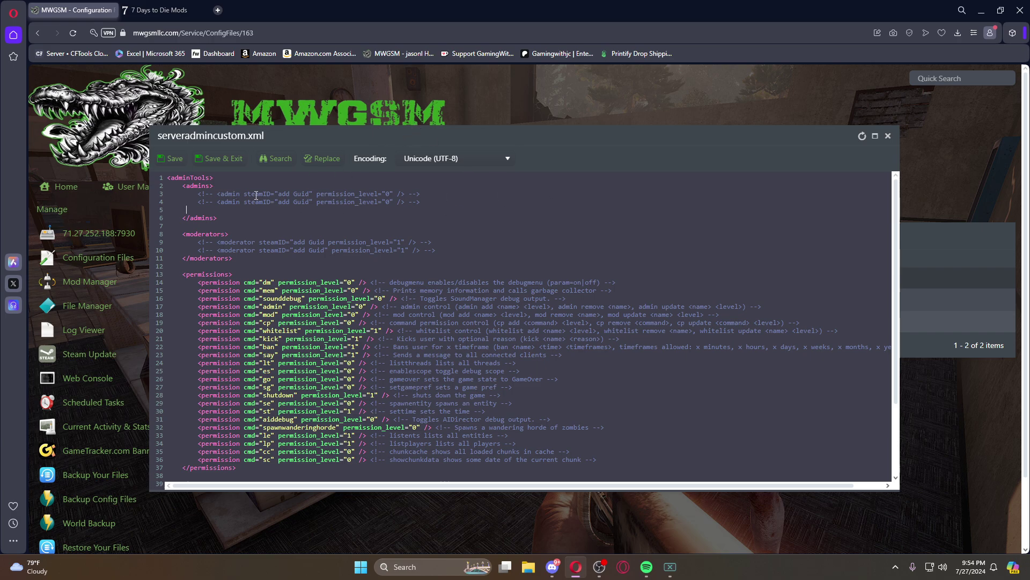
{"action": "key", "text": "ctrl+v"}
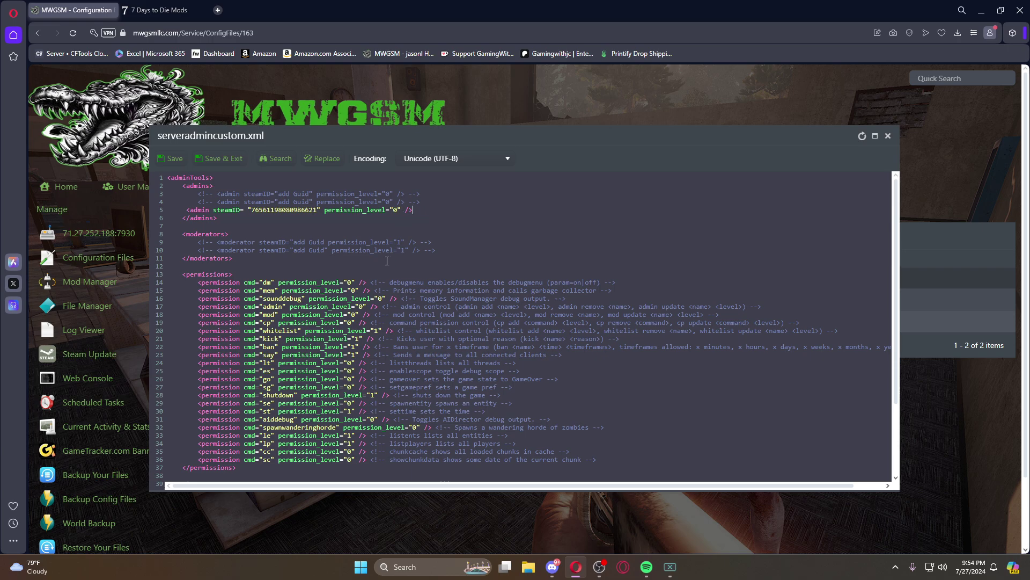
Examine the admin and moderator entries, command permission levels and whitelist notes in serveradmincustom.xml, and close the editor without saving
{"action": "scroll", "coordinate": [268, 241], "scroll_direction": "down", "scroll_amount": 1}
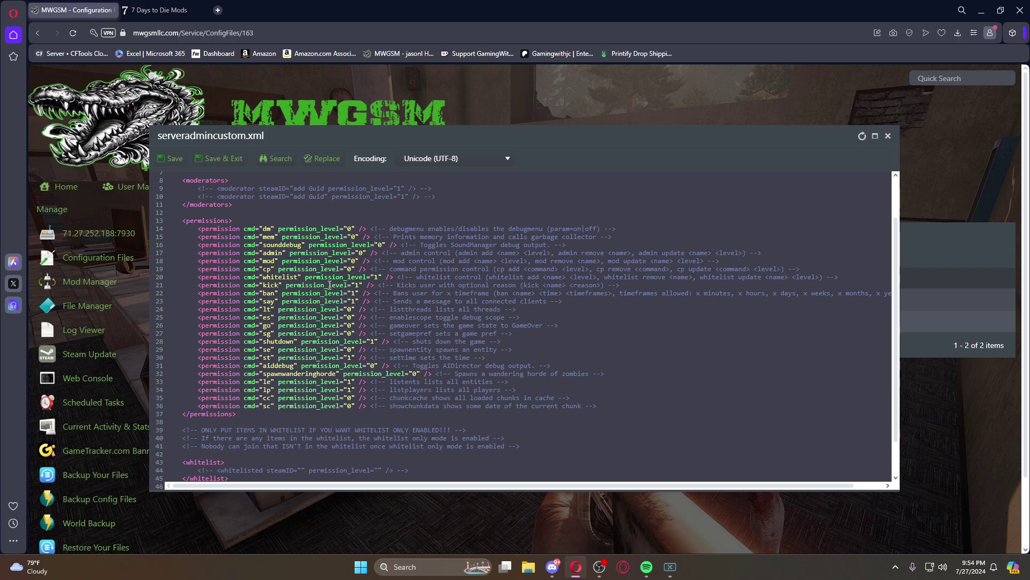
{"action": "scroll", "coordinate": [203, 273], "scroll_direction": "up", "scroll_amount": 1}
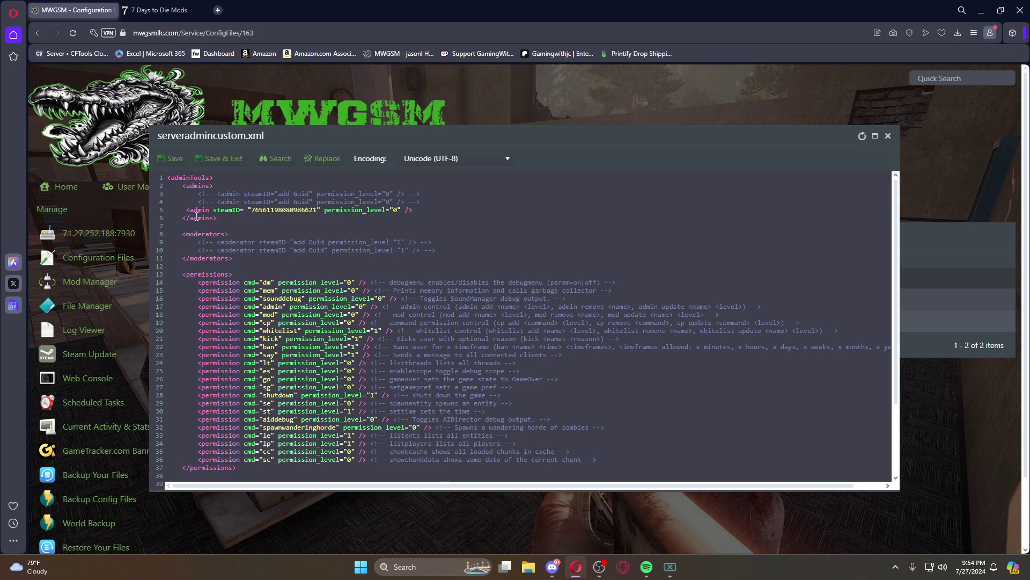
{"action": "scroll", "coordinate": [410, 262], "scroll_direction": "down", "scroll_amount": 1}
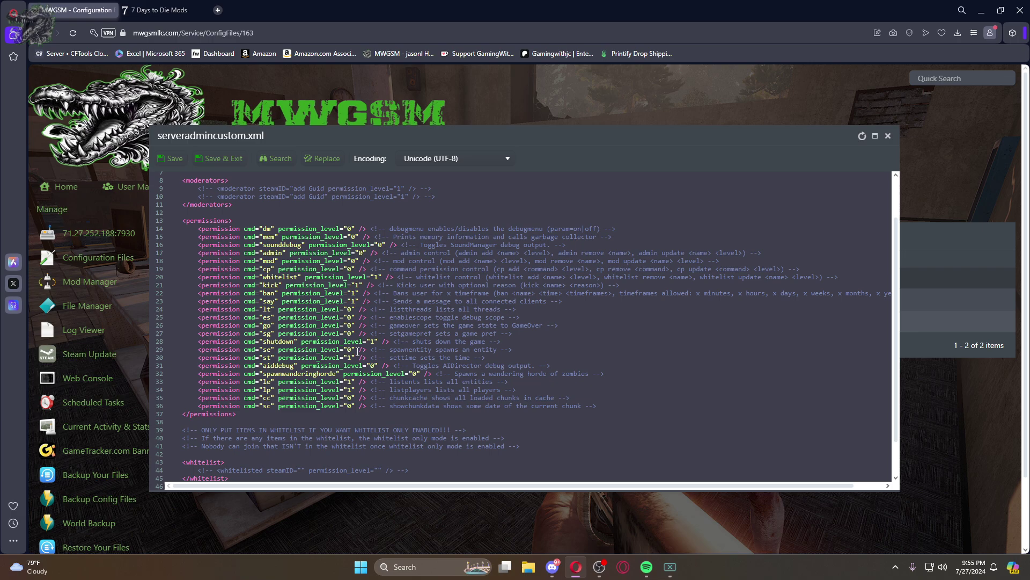
{"action": "left_click_drag", "start_coordinate": [356, 352], "coordinate": [178, 348]}
{"action": "left_click", "coordinate": [631, 344]}
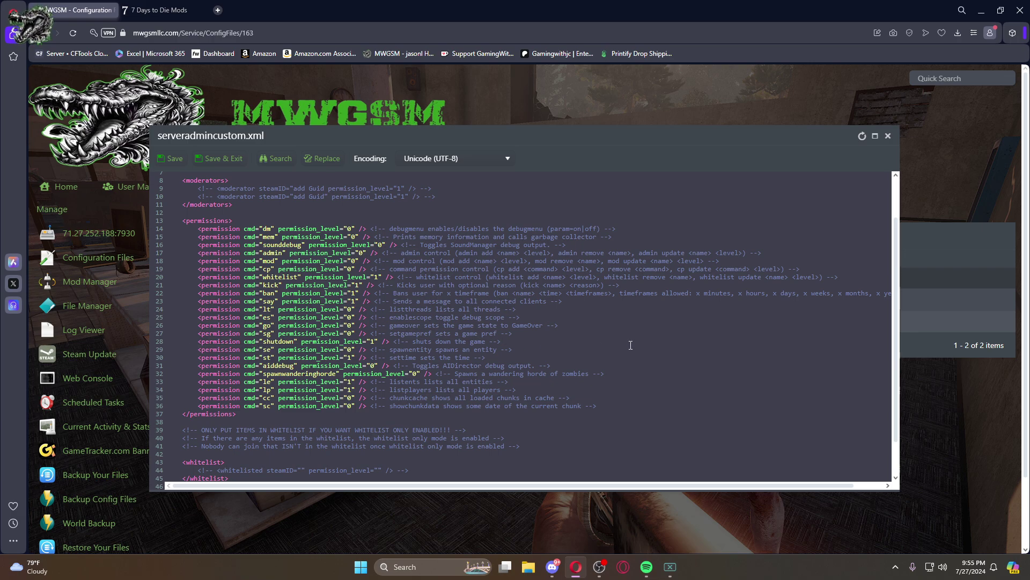
{"action": "scroll", "coordinate": [510, 349], "scroll_direction": "up", "scroll_amount": 2}
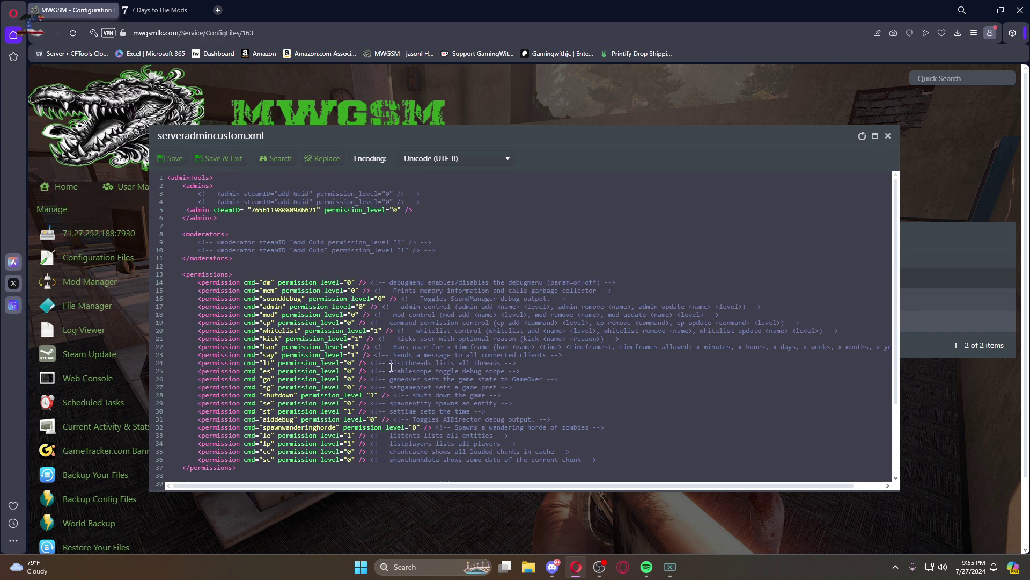
{"action": "scroll", "coordinate": [332, 210], "scroll_direction": "down", "scroll_amount": 2}
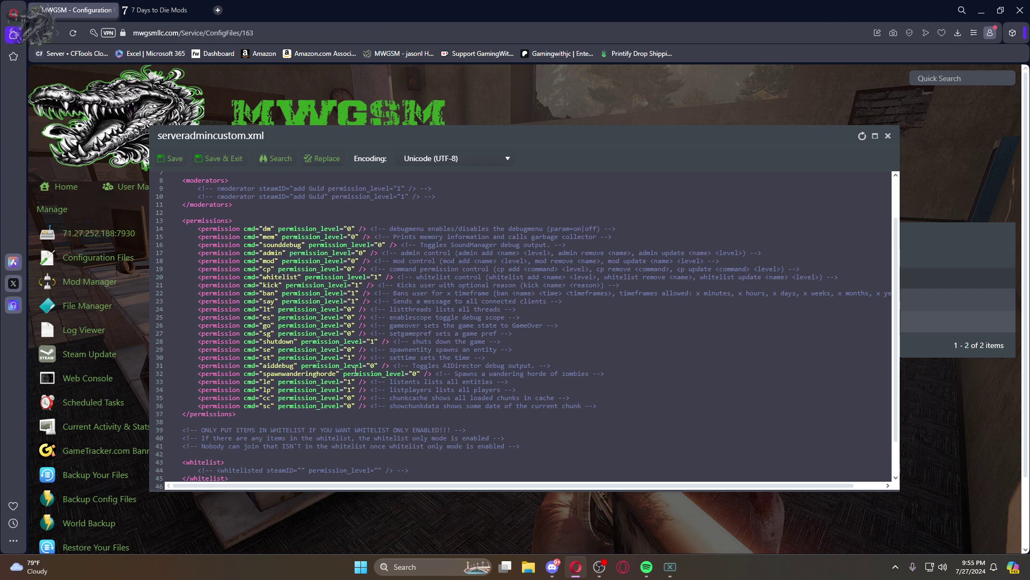
{"action": "scroll", "coordinate": [358, 319], "scroll_direction": "up", "scroll_amount": 2}
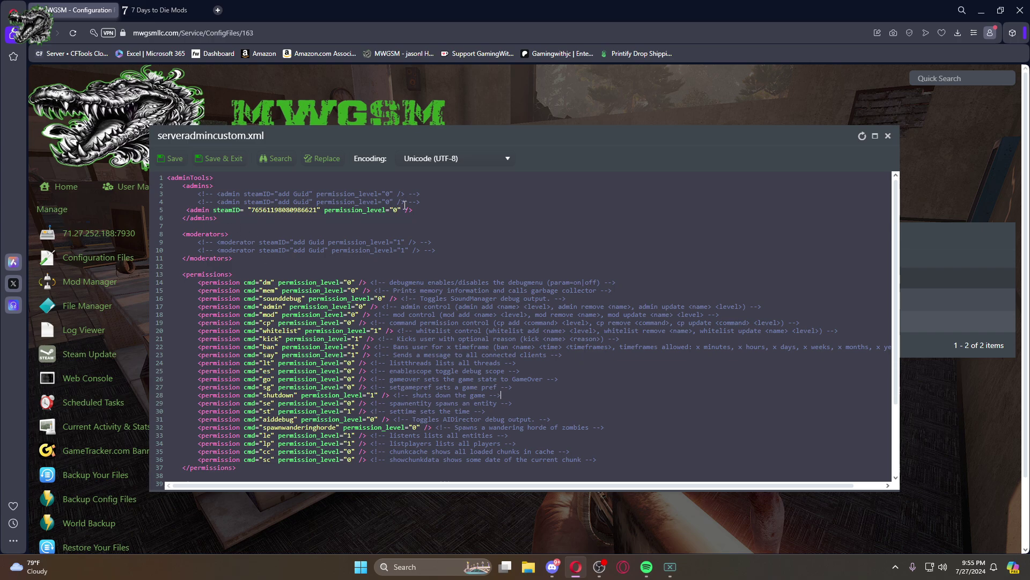
{"action": "scroll", "coordinate": [233, 293], "scroll_direction": "down", "scroll_amount": 2}
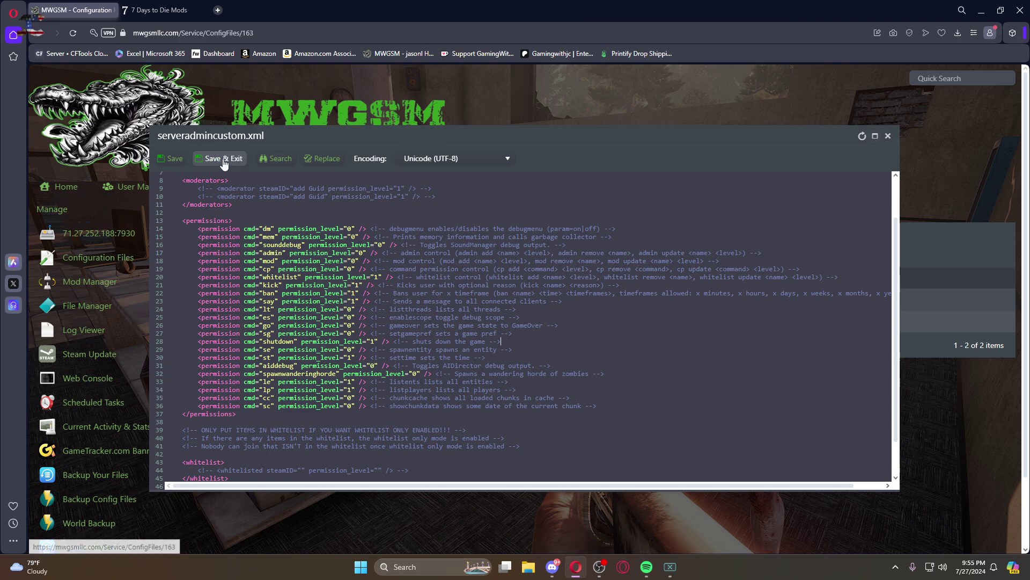
{"action": "left_click", "coordinate": [888, 135]}
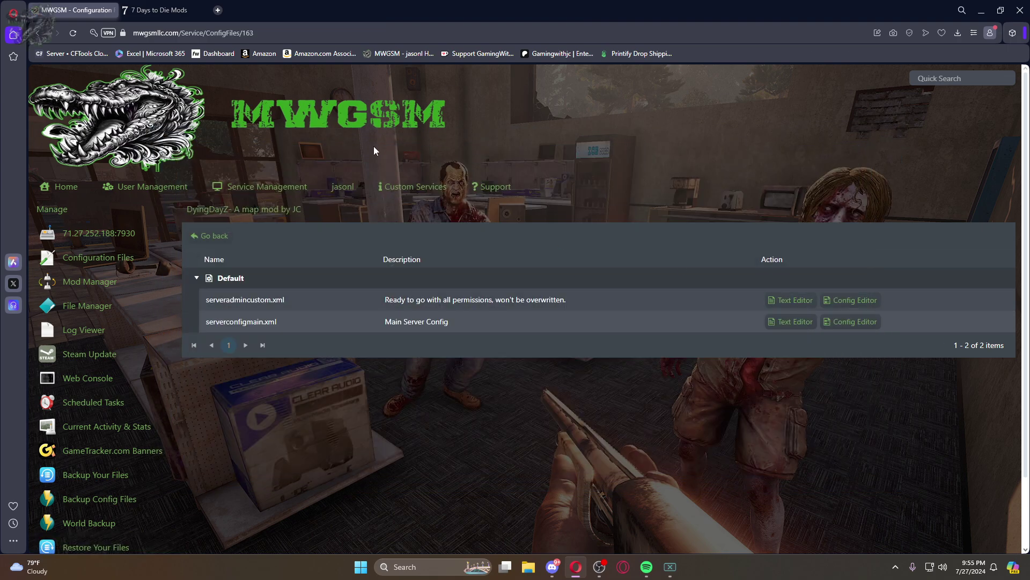
Start the 7 Days to Die server from its service page and open its web console to follow the startup log
{"action": "left_click", "coordinate": [81, 235]}
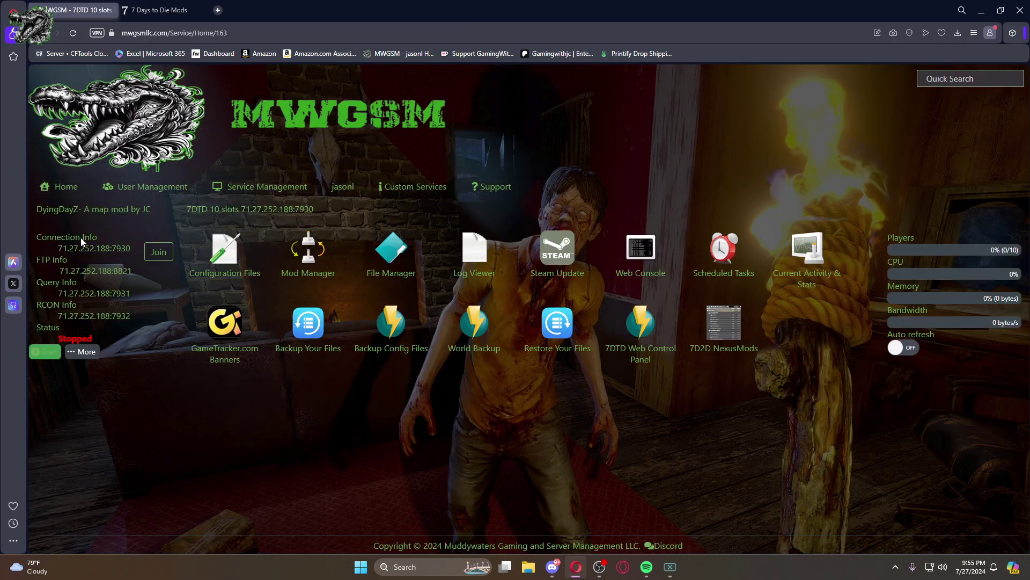
{"action": "left_click", "coordinate": [46, 354]}
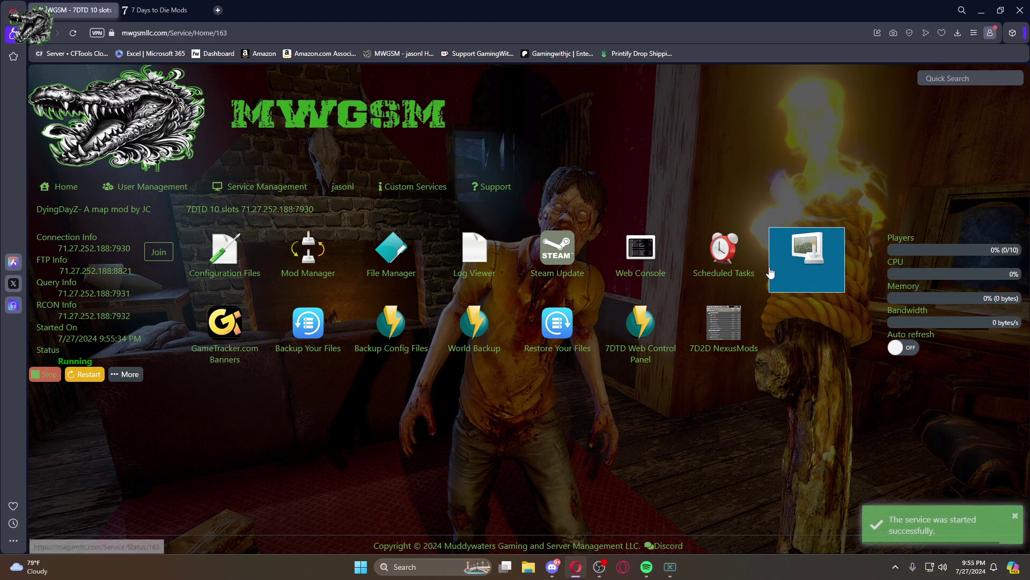
{"action": "left_click", "coordinate": [641, 249]}
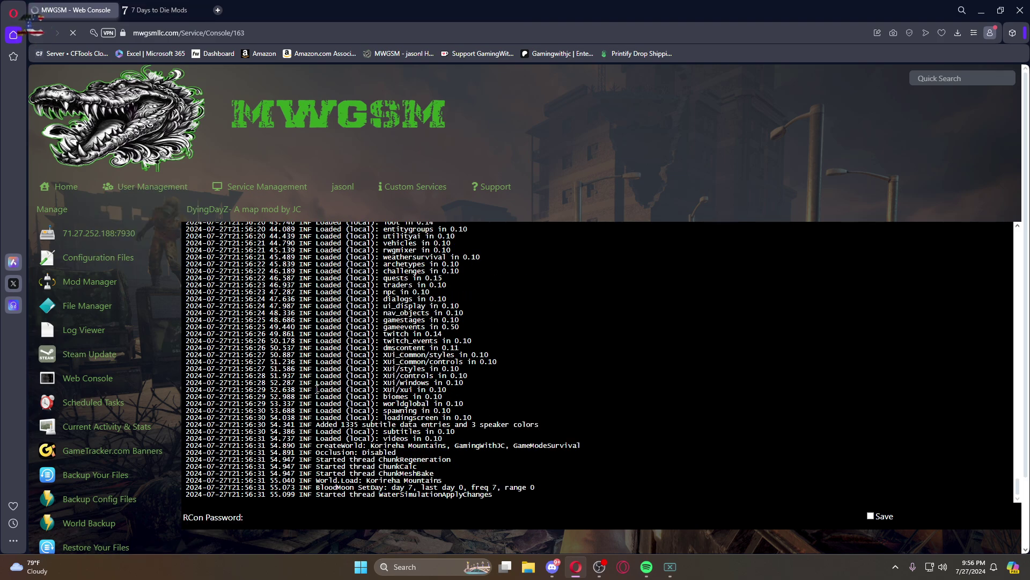
Return to the service page, view the linked 7D2D NexusMods site and close it again
{"action": "left_click", "coordinate": [82, 234]}
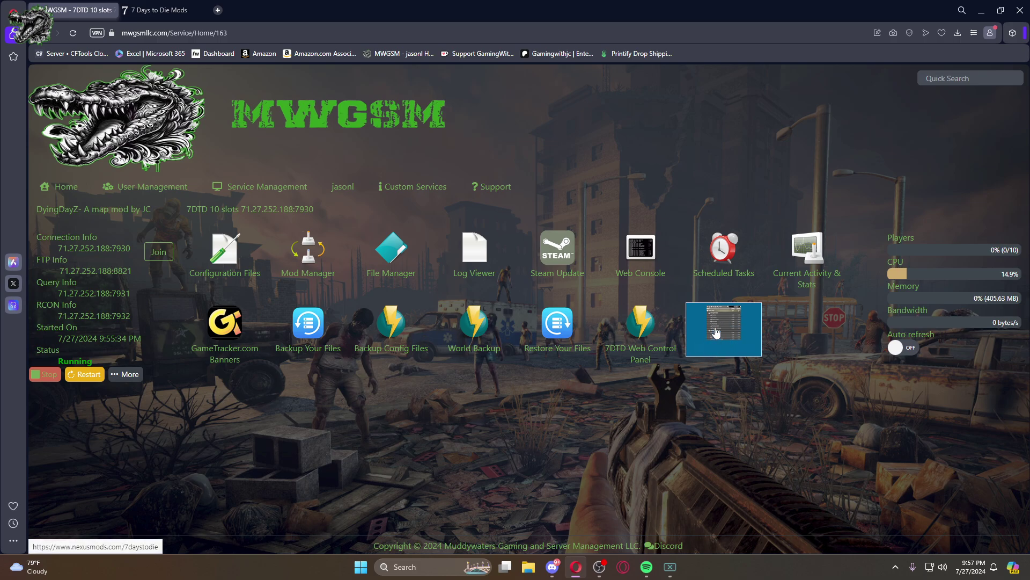
{"action": "left_click", "coordinate": [716, 333]}
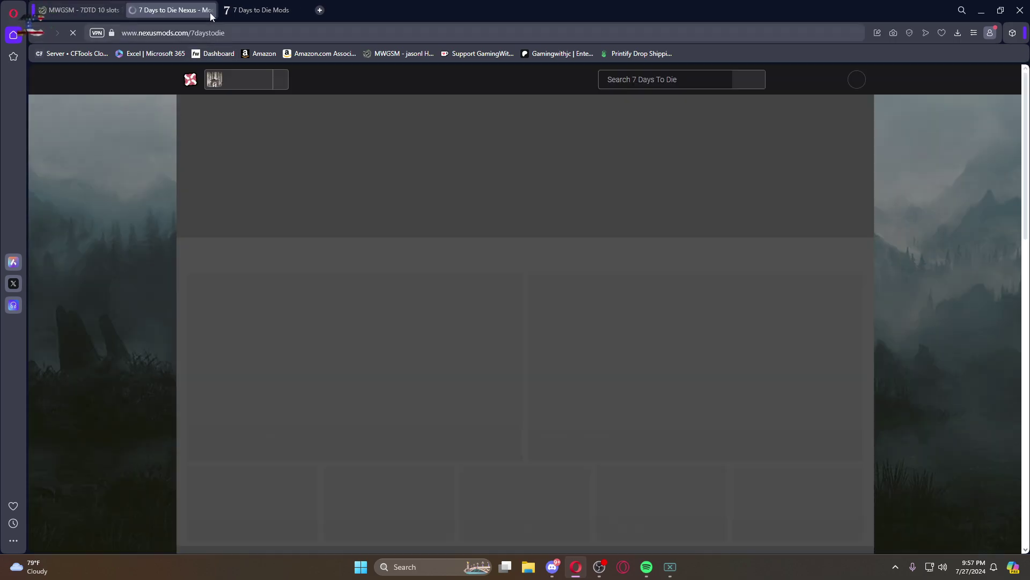
{"action": "left_click", "coordinate": [210, 10]}
{"action": "mouse_move", "coordinate": [172, 187]}
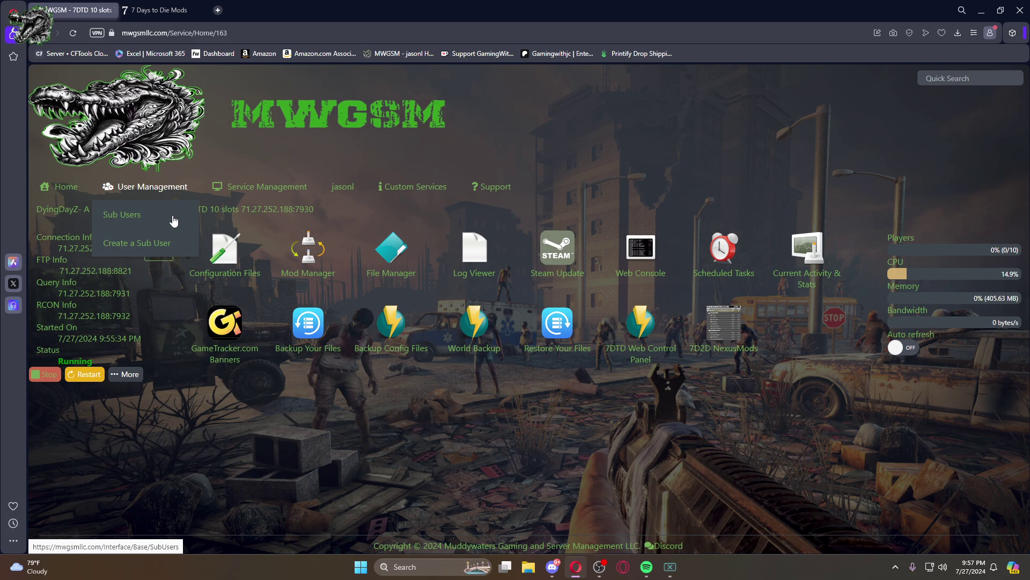
Find the Big Inventory 60sl. New Info Panel mod on the 7 Days to Die Mods site, locate its download link and check the browser's downloads
{"action": "left_click", "coordinate": [159, 11]}
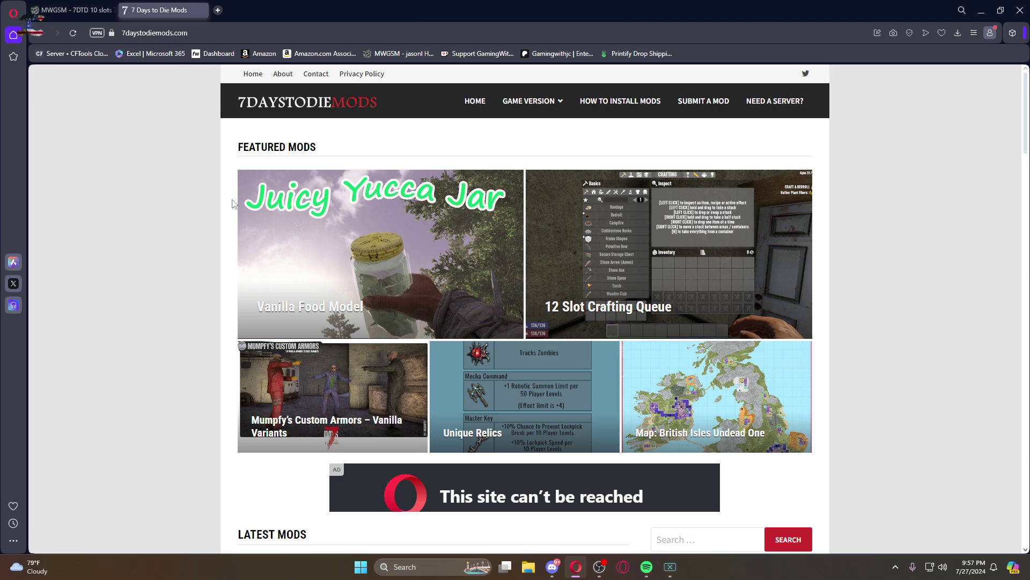
{"action": "scroll", "coordinate": [324, 279], "scroll_direction": "down", "scroll_amount": 5}
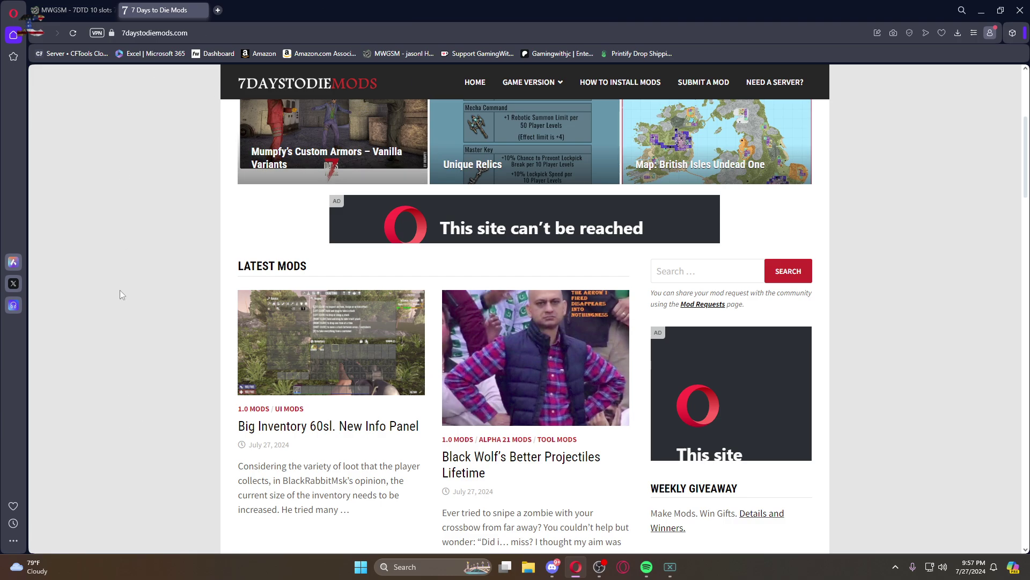
{"action": "scroll", "coordinate": [121, 294], "scroll_direction": "down", "scroll_amount": 1}
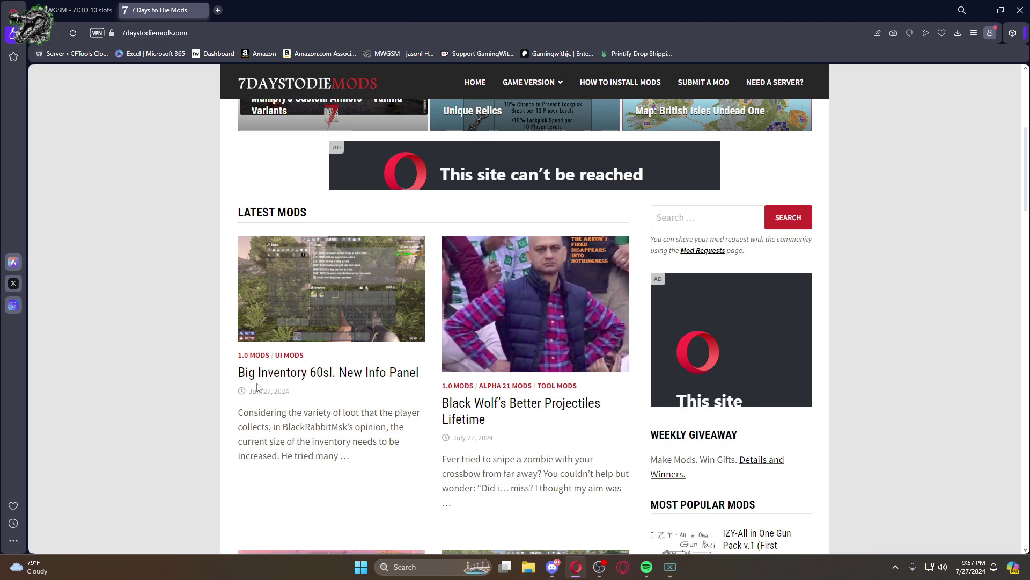
{"action": "left_click", "coordinate": [304, 377]}
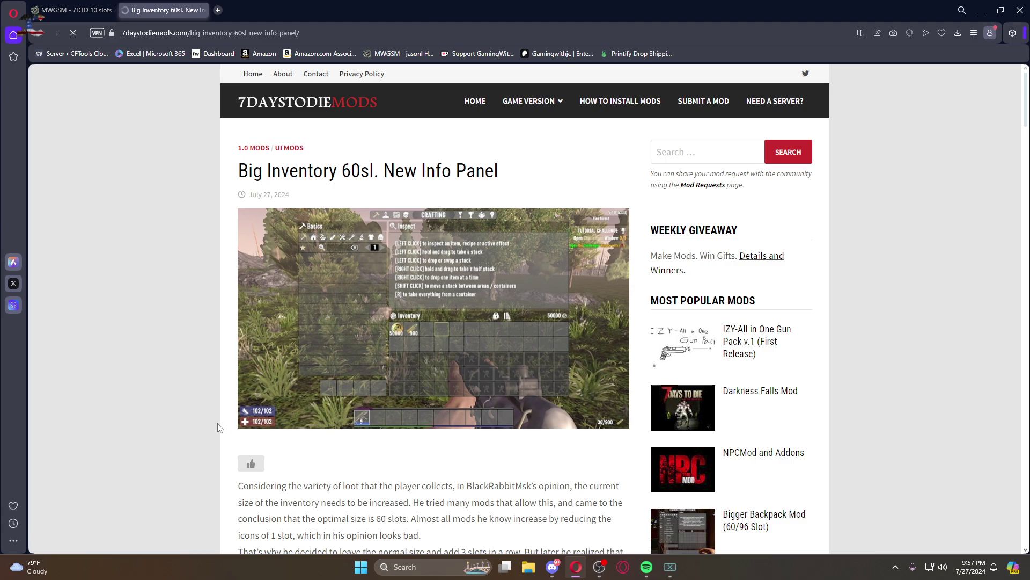
{"action": "scroll", "coordinate": [218, 427], "scroll_direction": "down", "scroll_amount": 12}
{"action": "scroll", "coordinate": [215, 417], "scroll_direction": "down", "scroll_amount": 8}
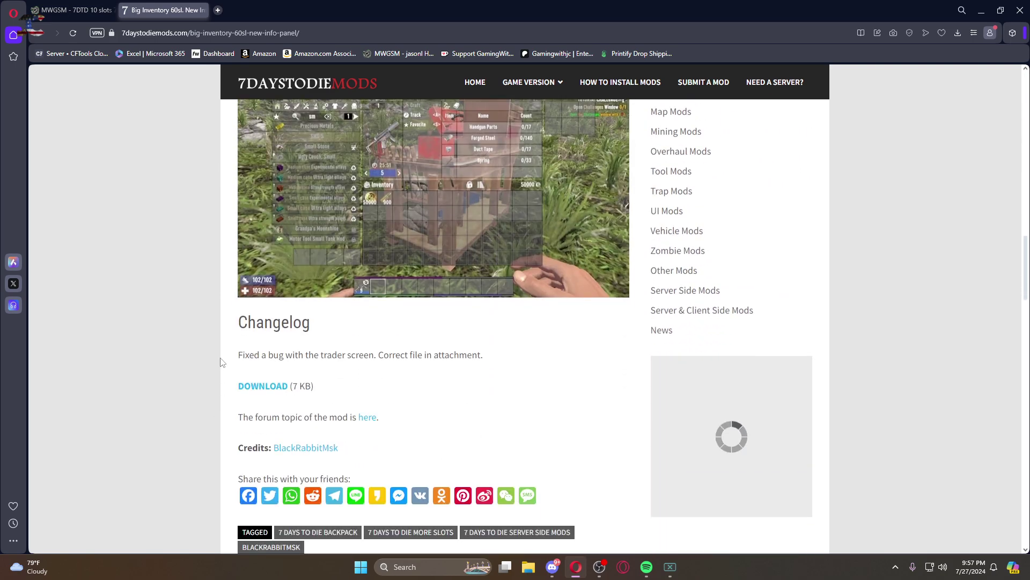
{"action": "scroll", "coordinate": [274, 387], "scroll_direction": "up", "scroll_amount": 1}
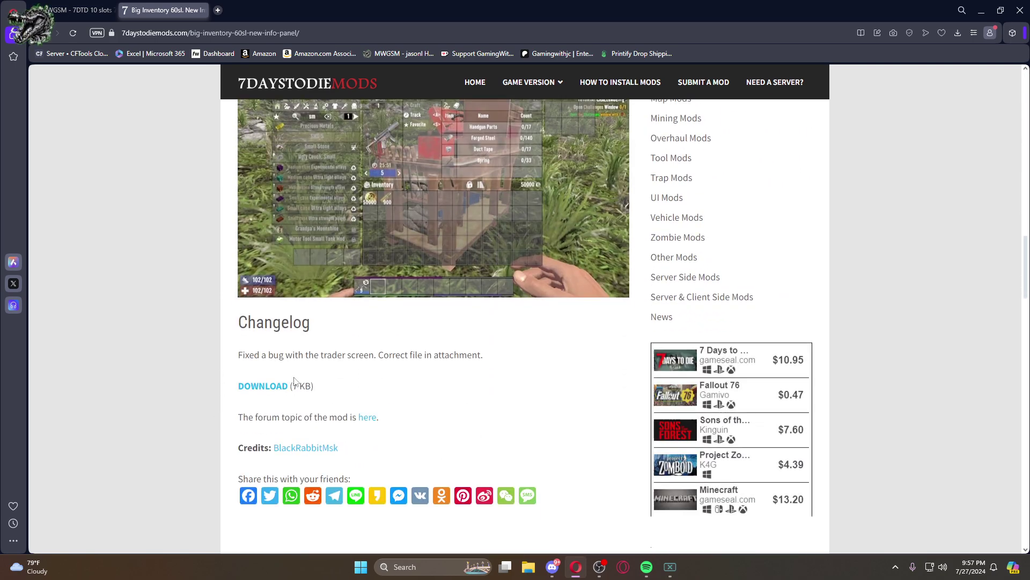
{"action": "left_click", "coordinate": [956, 33]}
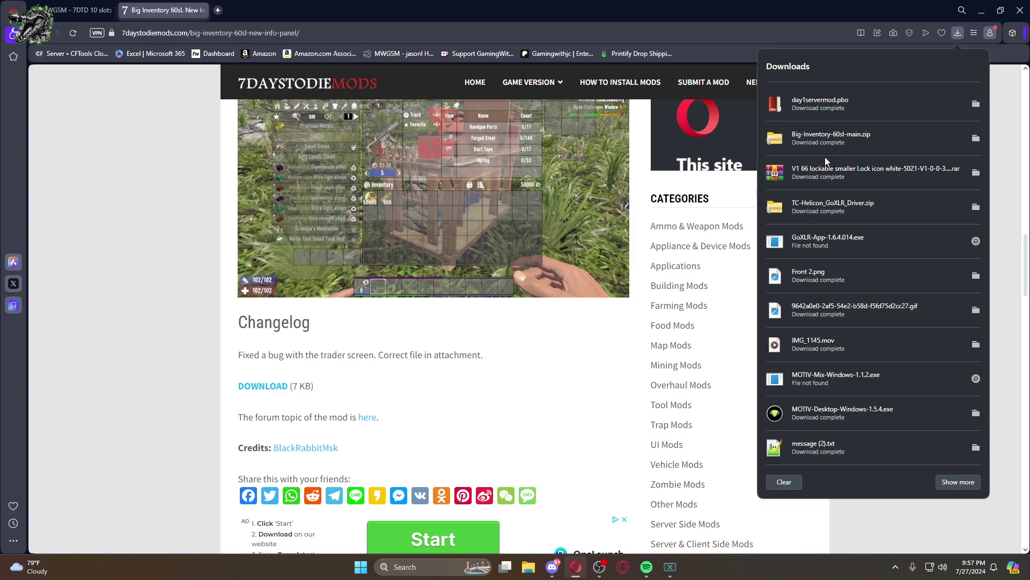
Close the mod page and the server panel page in the browser
{"action": "left_click", "coordinate": [196, 11]}
{"action": "left_click", "coordinate": [154, 11]}
{"action": "left_click", "coordinate": [112, 10]}
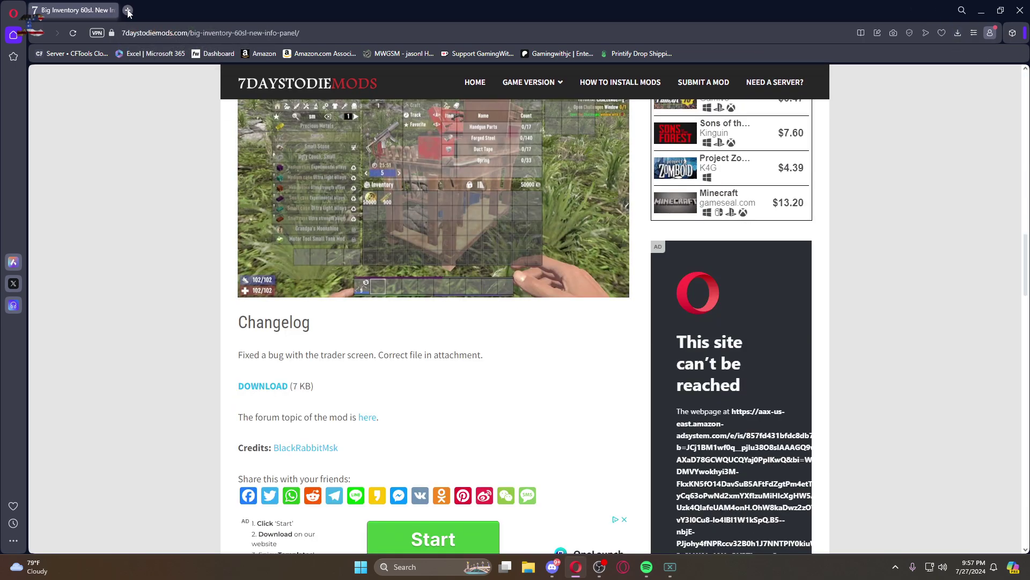
{"action": "left_click", "coordinate": [113, 10]}
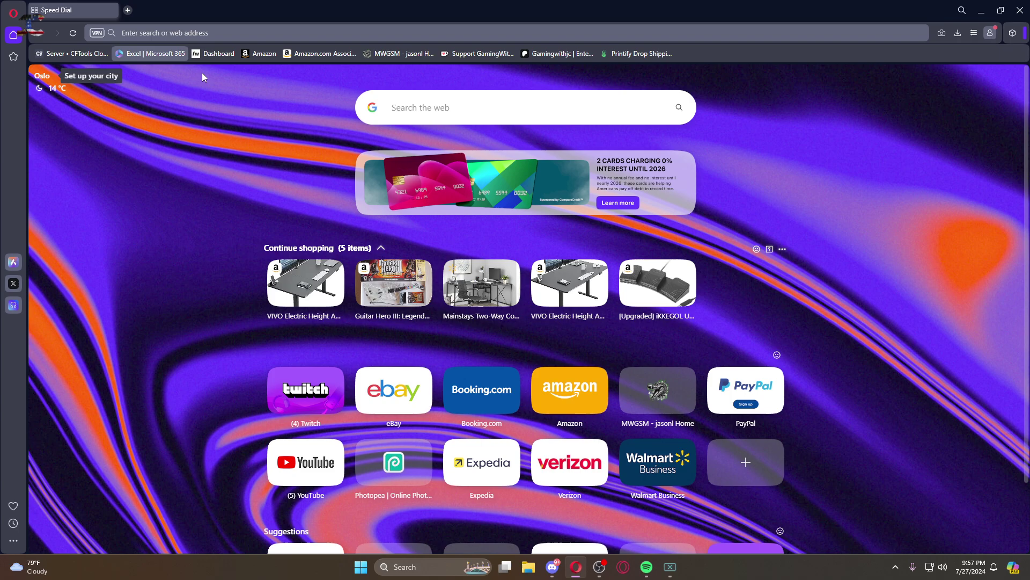
Reopen the MWGSM site, go to the 7 Days to Die service from Game Services and open the Mods folder in its File Manager
{"action": "left_click", "coordinate": [397, 53]}
{"action": "mouse_move", "coordinate": [254, 191]}
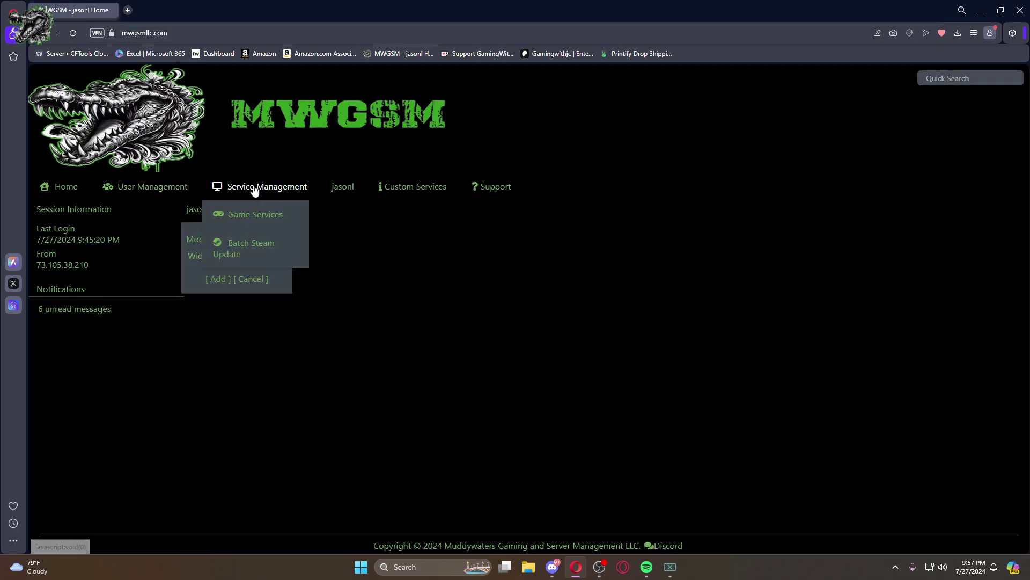
{"action": "left_click", "coordinate": [253, 214]}
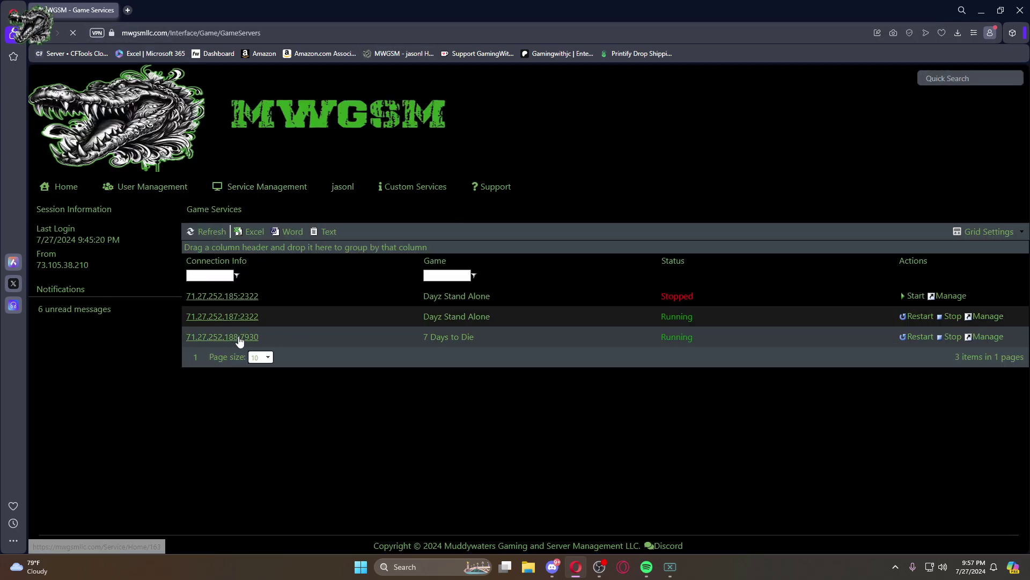
{"action": "left_click", "coordinate": [239, 338]}
{"action": "left_click", "coordinate": [391, 240]}
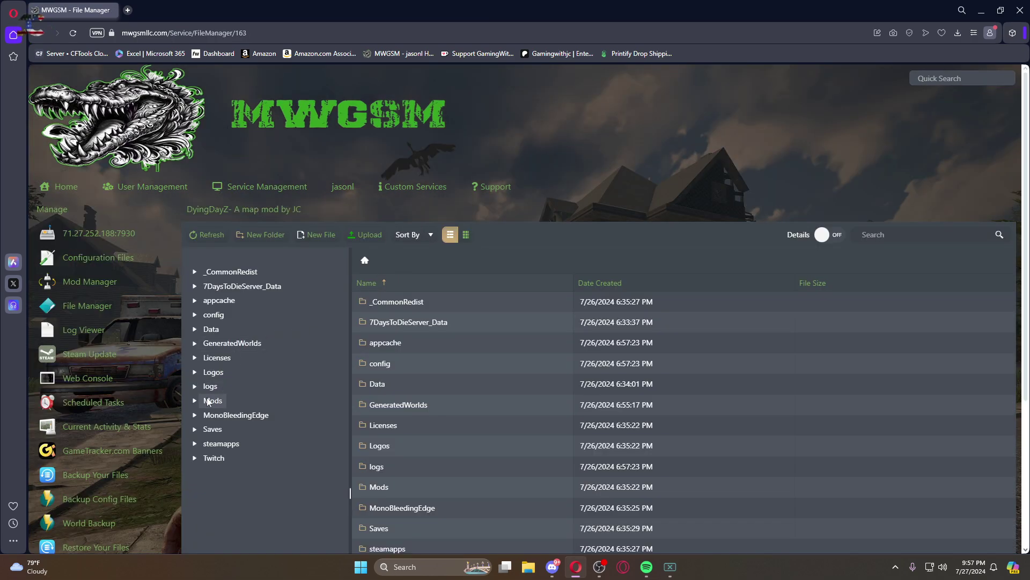
{"action": "left_click", "coordinate": [210, 401]}
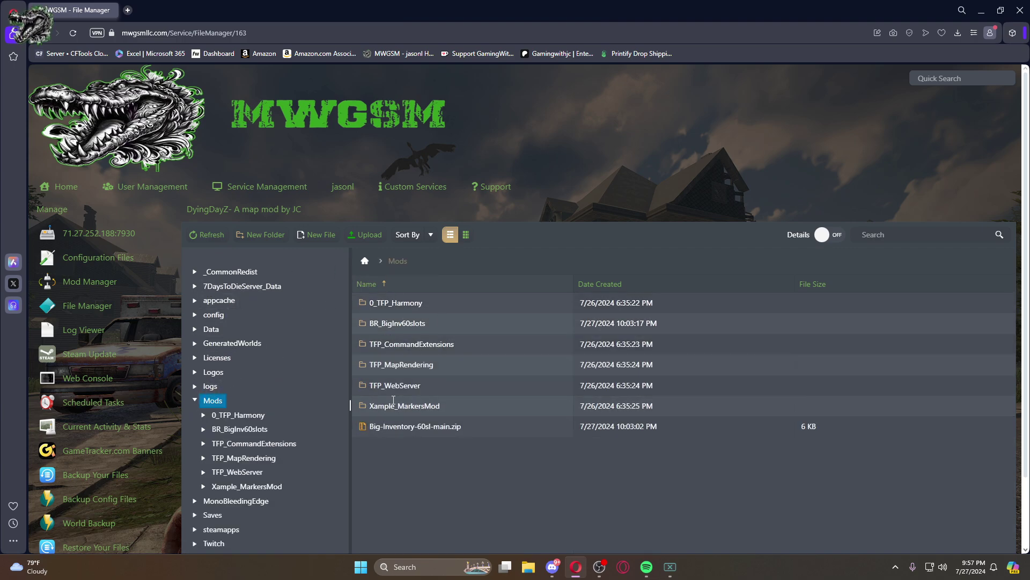
Check the browser's downloads for Big-Inventory-60sl-main.zip and view the Extract option for that archive in the Mods folder, without applying it
{"action": "left_click", "coordinate": [958, 33]}
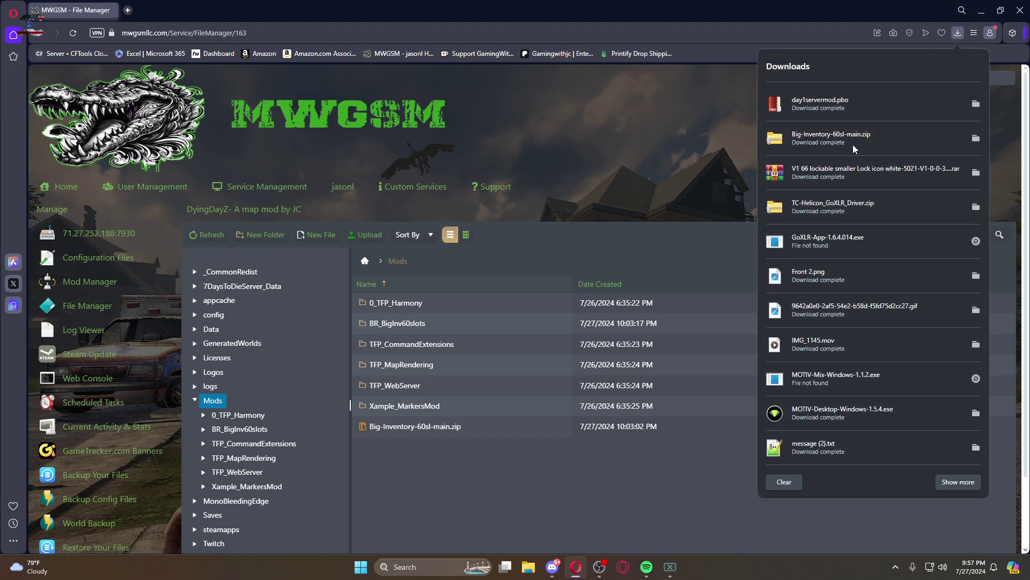
{"action": "left_click", "coordinate": [395, 434]}
{"action": "right_click", "coordinate": [394, 429]}
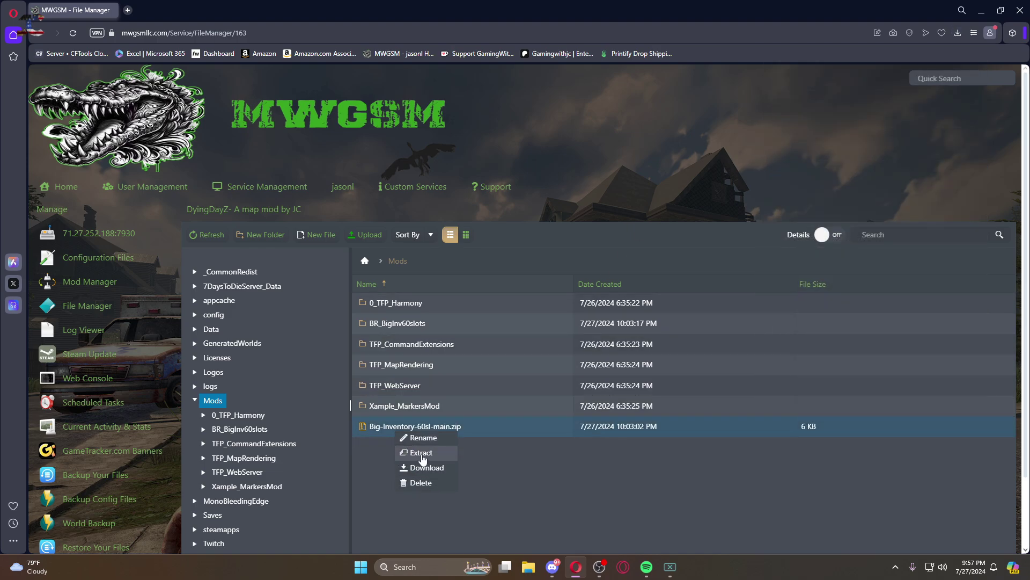
{"action": "left_click", "coordinate": [529, 466]}
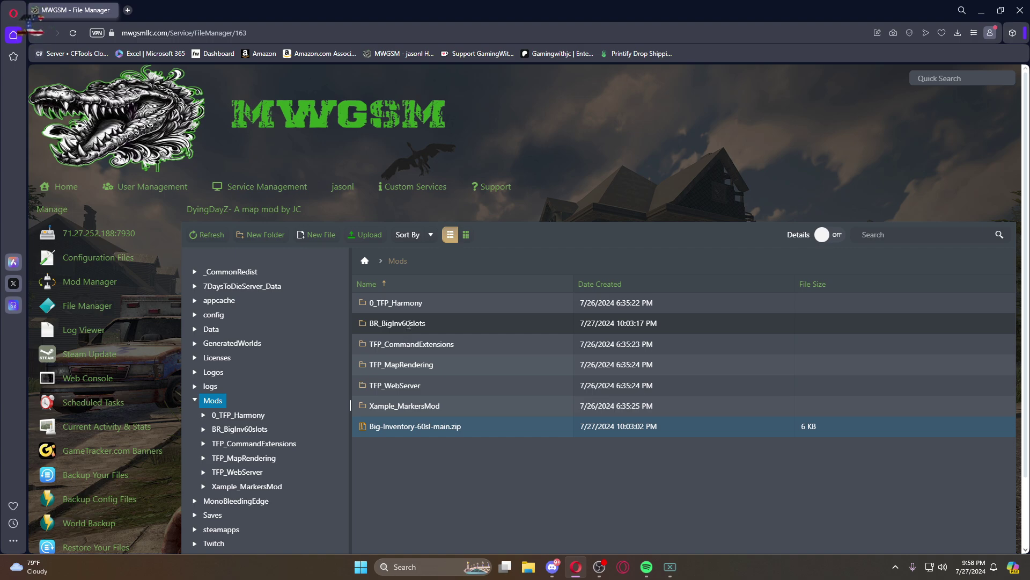
Inspect the extracted BR_BigInv60slots mod folder and its Config subfolder, and return to the Mods folder
{"action": "double_click", "coordinate": [441, 323]}
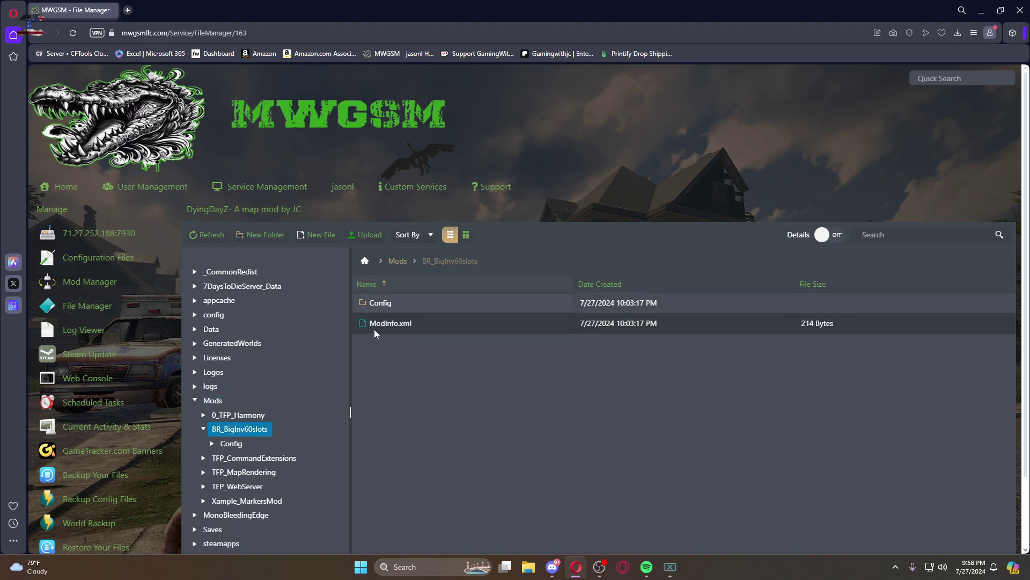
{"action": "double_click", "coordinate": [418, 303]}
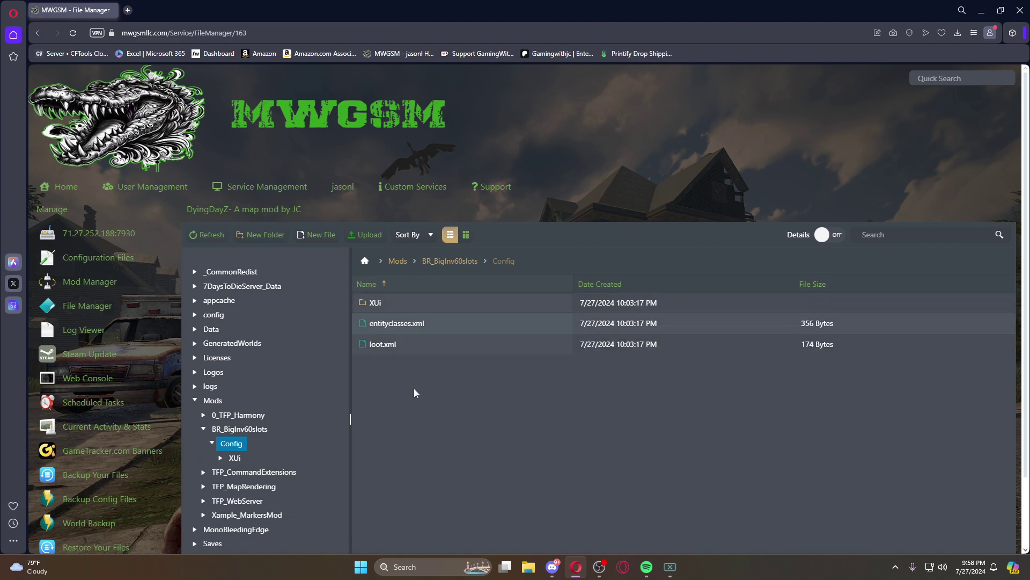
{"action": "left_click", "coordinate": [451, 262]}
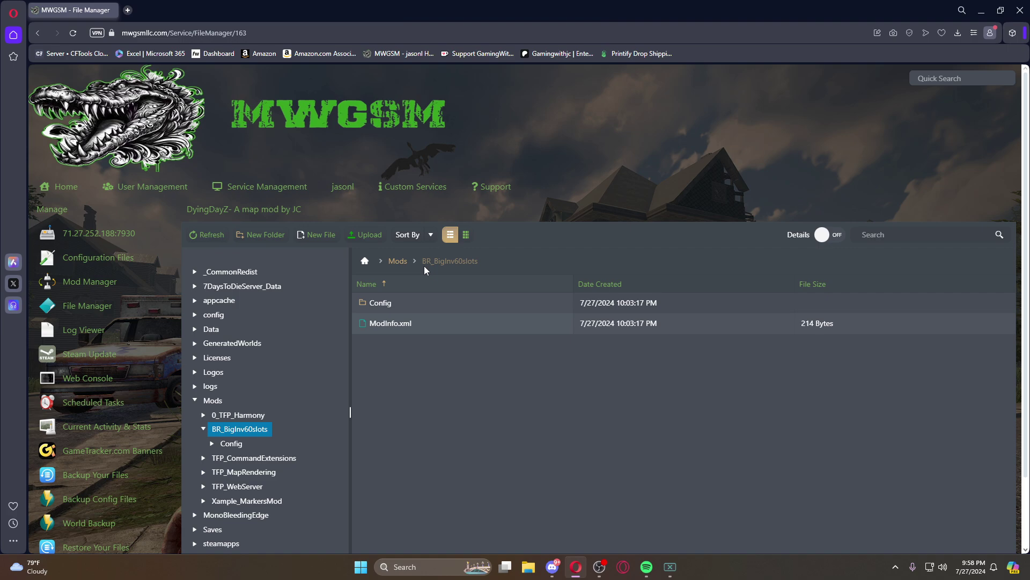
{"action": "left_click", "coordinate": [398, 262]}
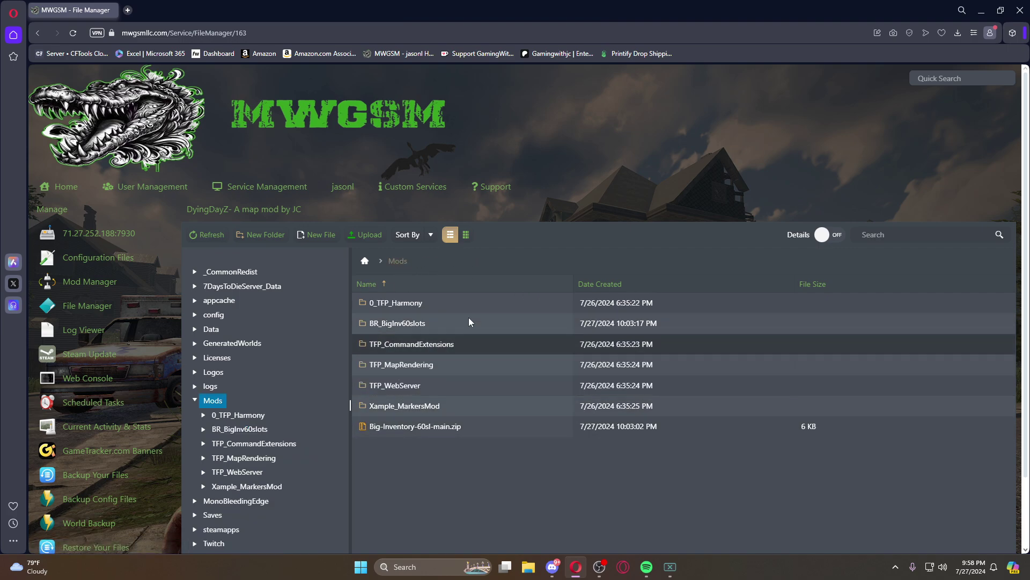
Check the last GameServer.LogOn line in the server's Web Console and return to the service overview
{"action": "left_click", "coordinate": [60, 237]}
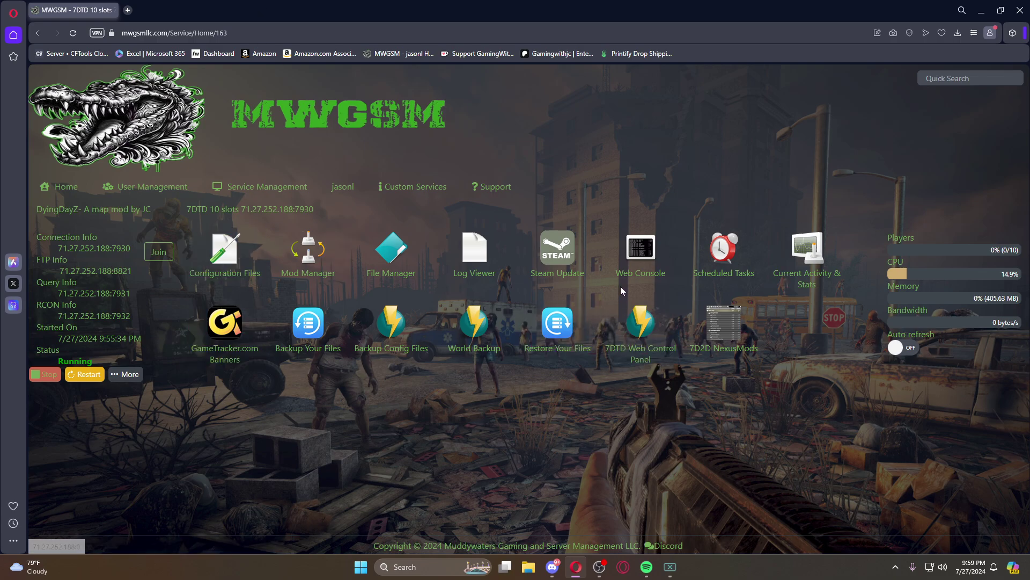
{"action": "left_click", "coordinate": [641, 252]}
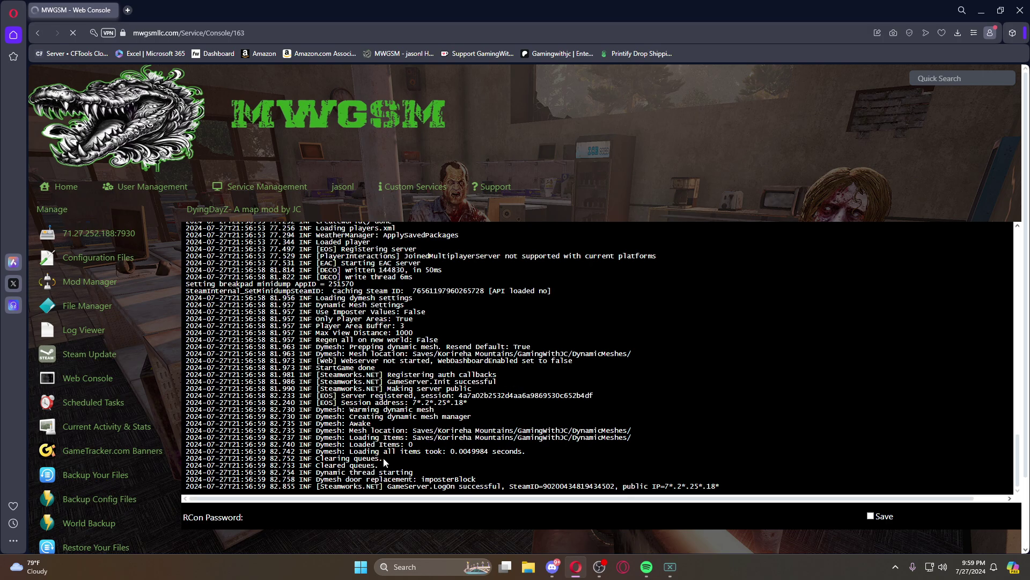
{"action": "left_click_drag", "start_coordinate": [187, 486], "coordinate": [721, 486]}
{"action": "left_click", "coordinate": [104, 234]}
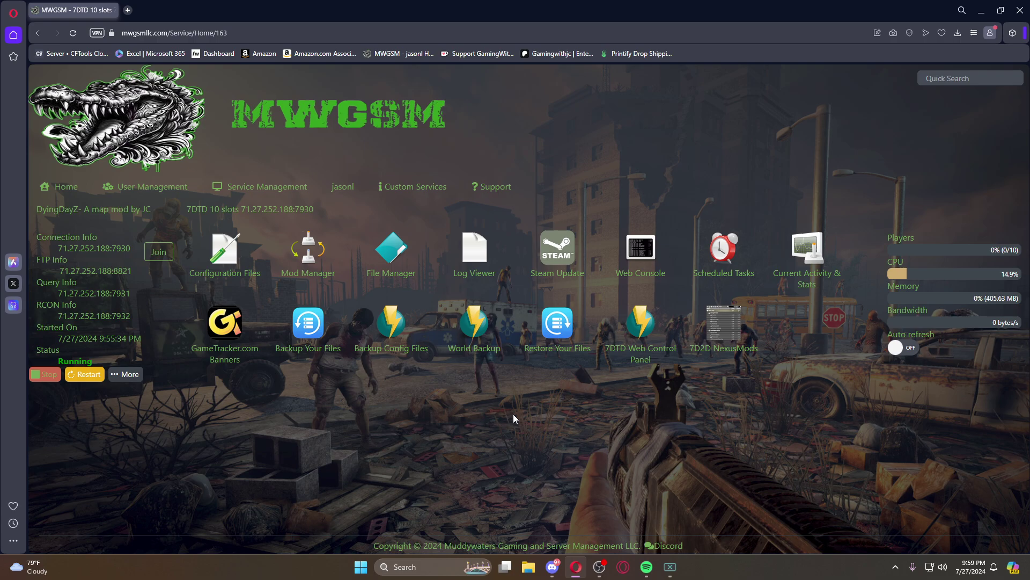
Delete the existing 12AM restart and 12PM restart tasks from the server's Scheduled Tasks
{"action": "left_click", "coordinate": [728, 246]}
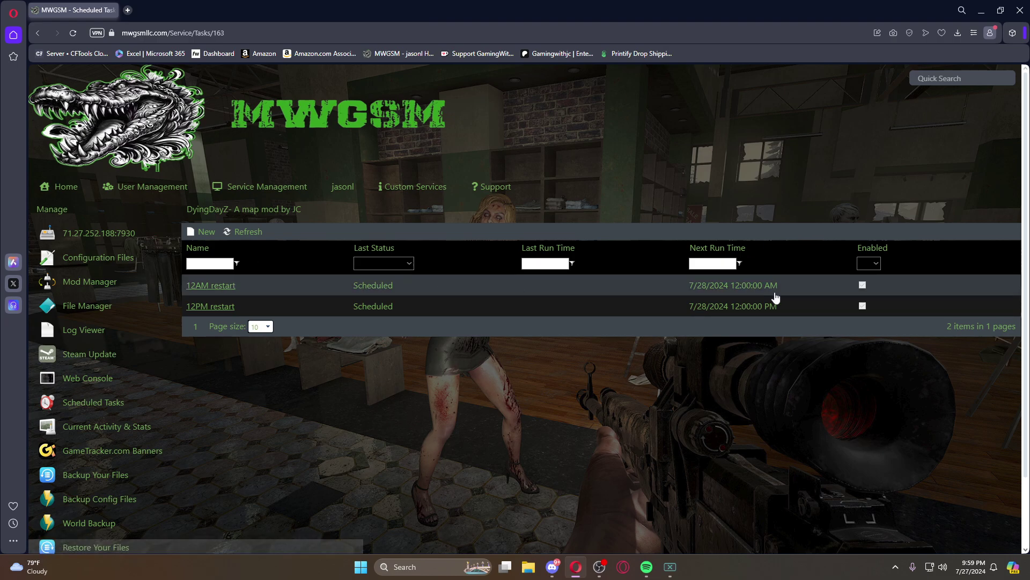
{"action": "left_click", "coordinate": [222, 286]}
{"action": "left_click", "coordinate": [234, 250]}
{"action": "left_click", "coordinate": [489, 332]}
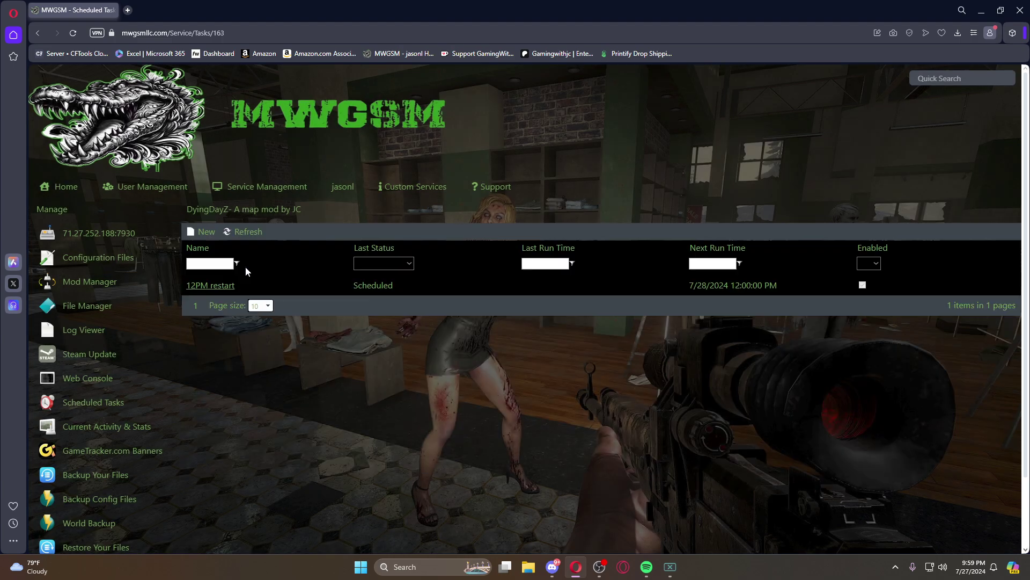
{"action": "left_click", "coordinate": [210, 285]}
{"action": "left_click", "coordinate": [240, 250]}
{"action": "left_click", "coordinate": [463, 327]}
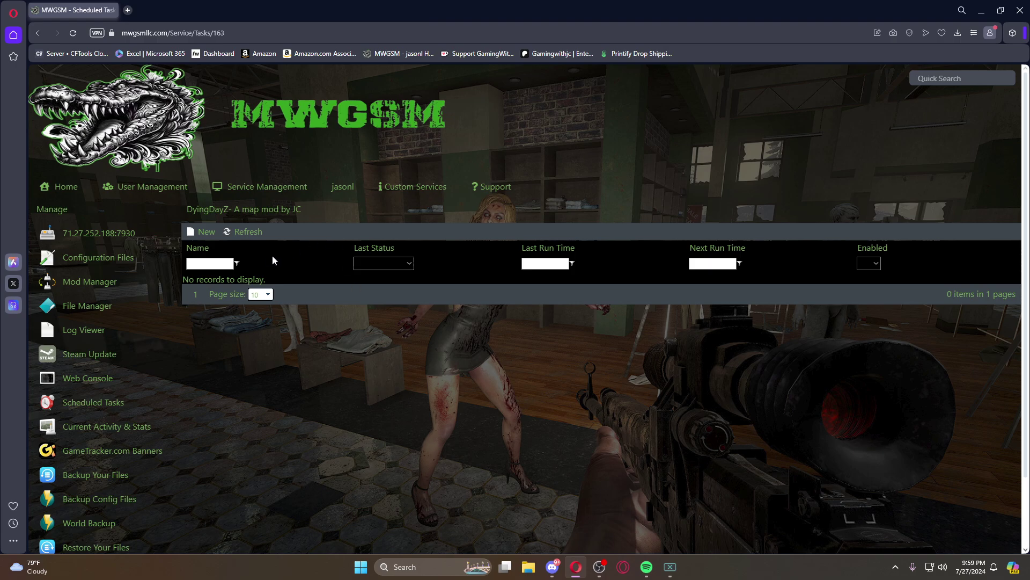
Create a new Scheduled Start/Stop/Restart task named "12AM restart" with the Daily schedule type
{"action": "left_click", "coordinate": [205, 233]}
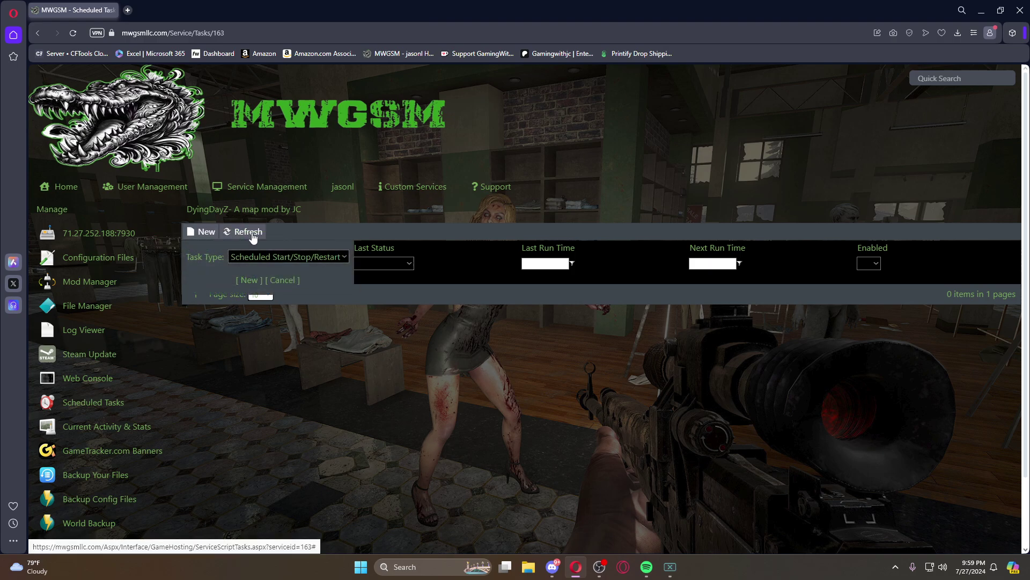
{"action": "left_click", "coordinate": [300, 258]}
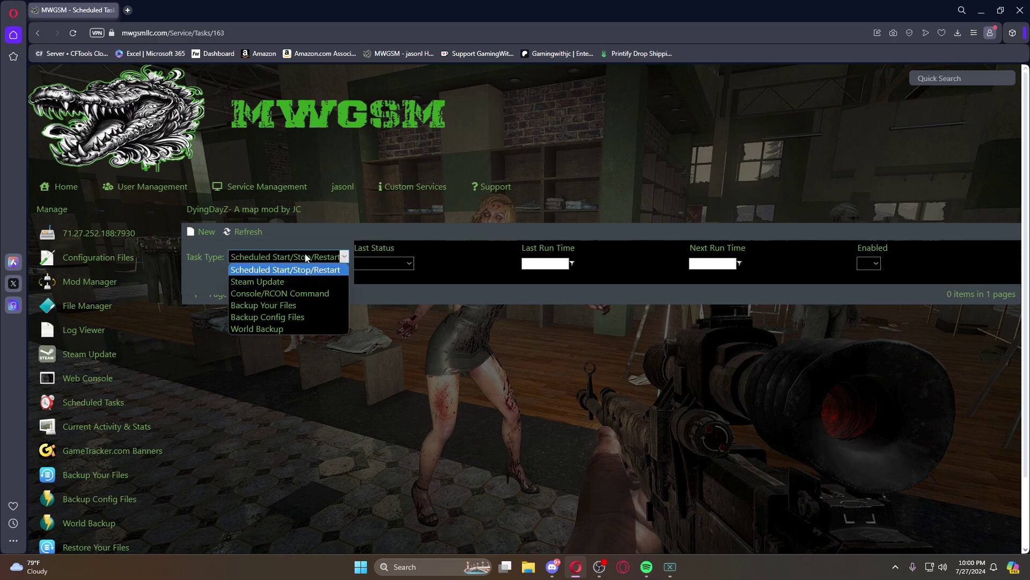
{"action": "left_click", "coordinate": [262, 270]}
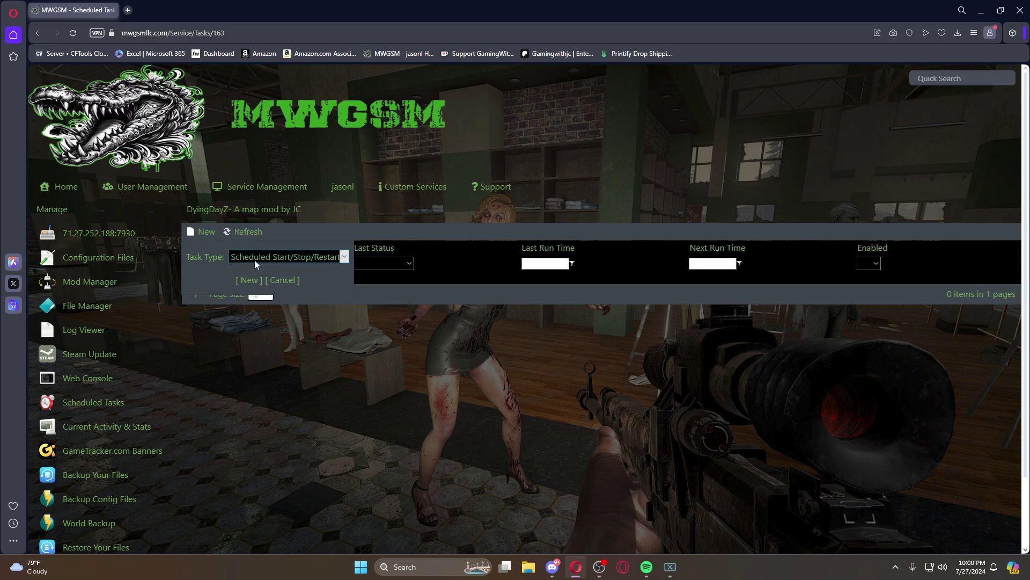
{"action": "left_click", "coordinate": [247, 279]}
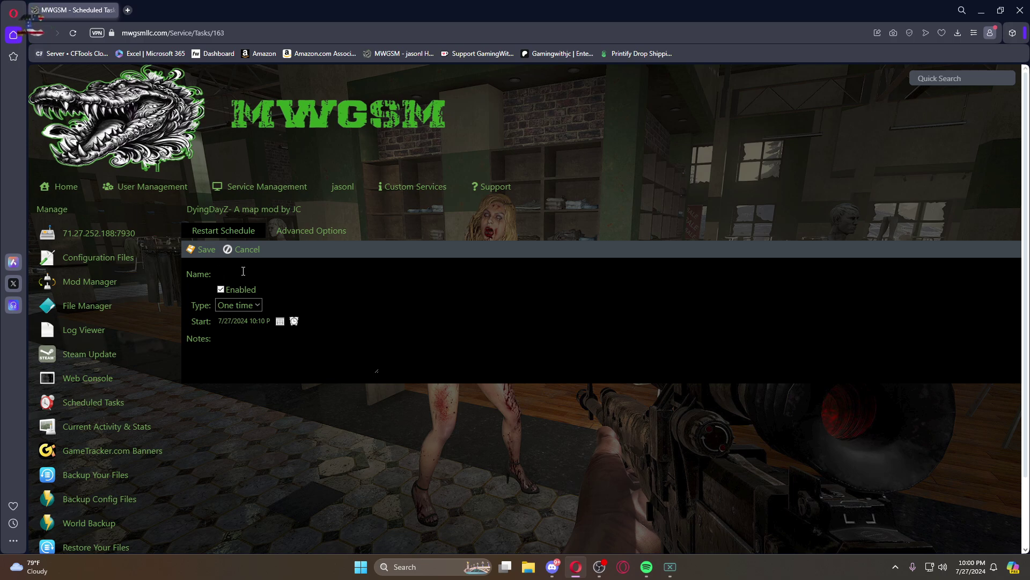
{"action": "type", "text": "12AM restart"}
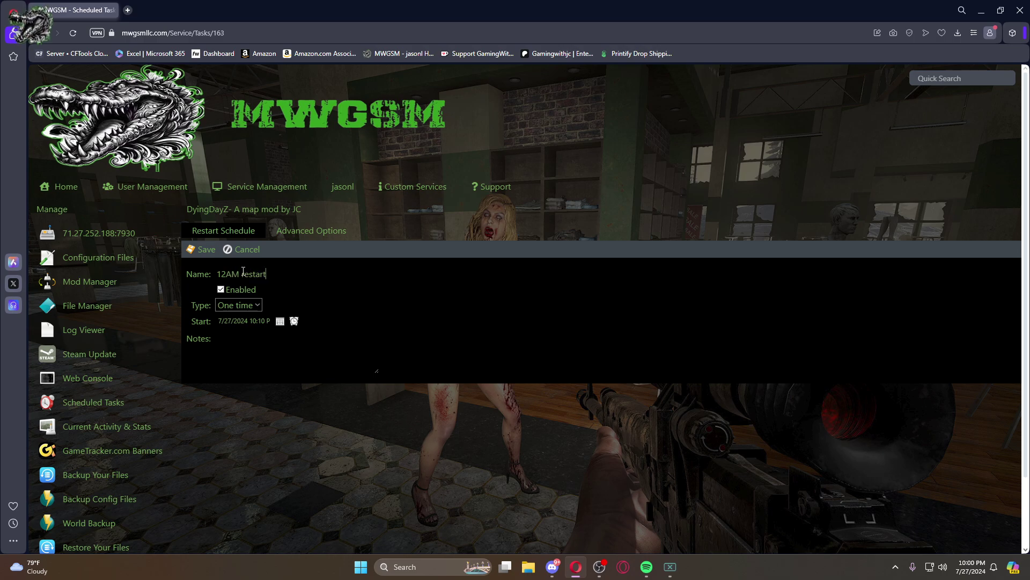
{"action": "left_click", "coordinate": [239, 305]}
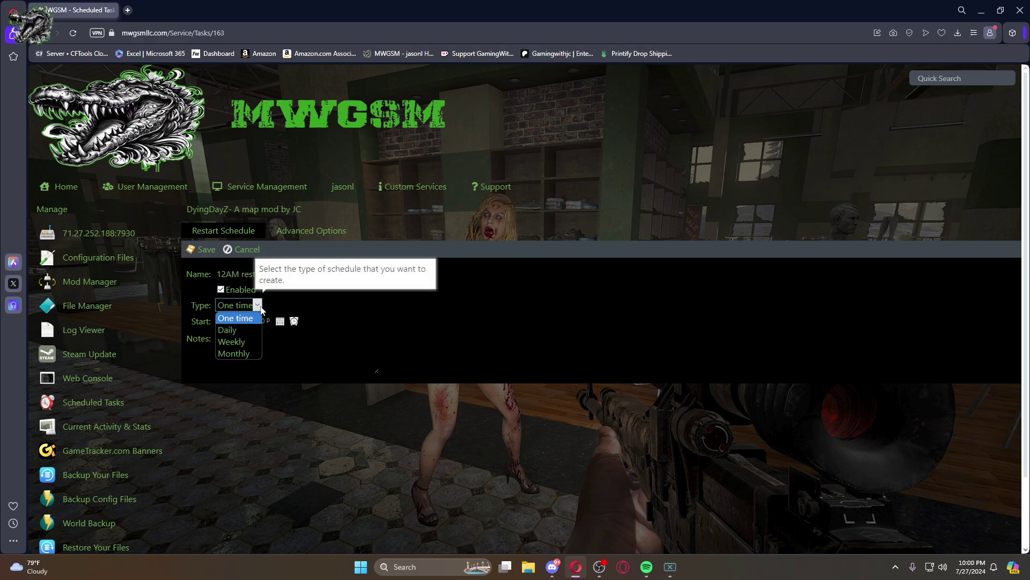
{"action": "left_click", "coordinate": [244, 328]}
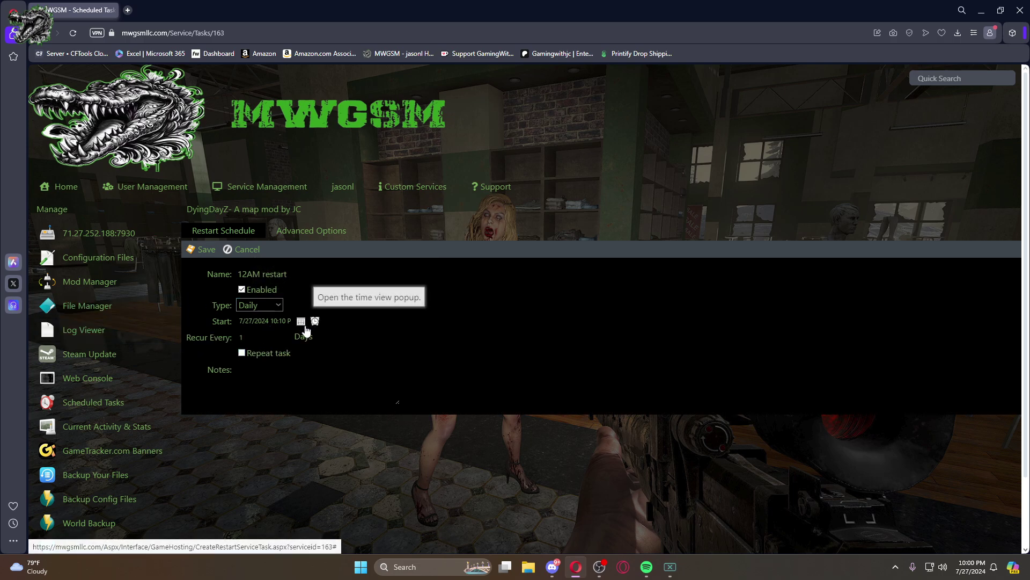
Set the daily restart task to start on 7/28/2024 at 12:00 AM and save it
{"action": "left_click", "coordinate": [302, 323]}
{"action": "left_click", "coordinate": [261, 406]}
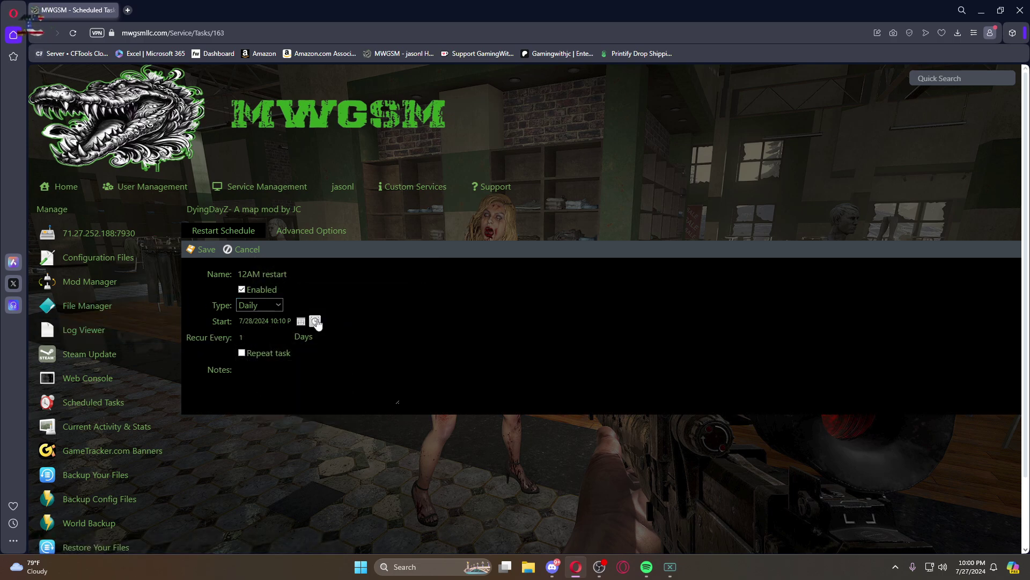
{"action": "left_click", "coordinate": [315, 321]}
{"action": "left_click", "coordinate": [258, 334]}
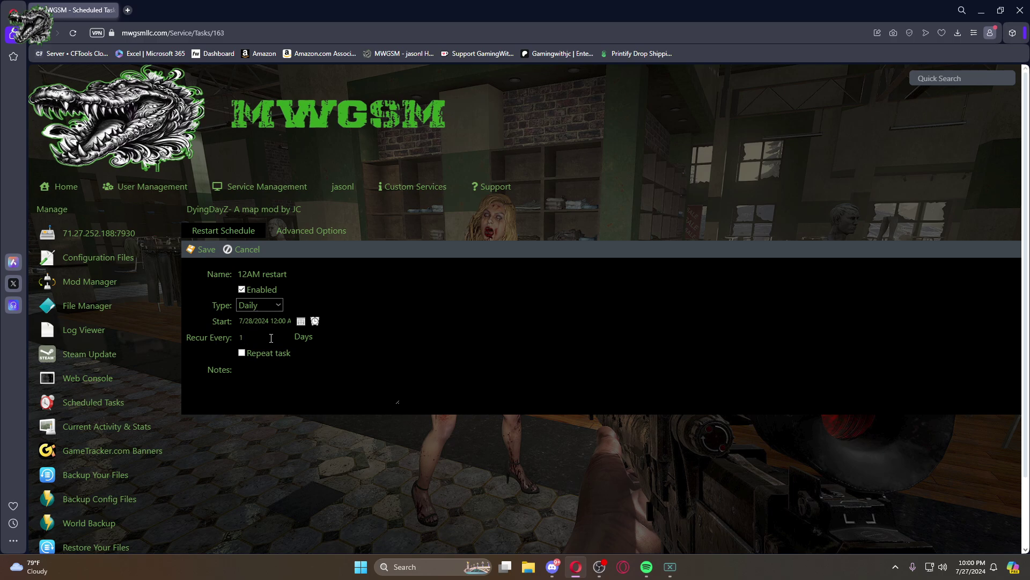
{"action": "left_click", "coordinate": [204, 251]}
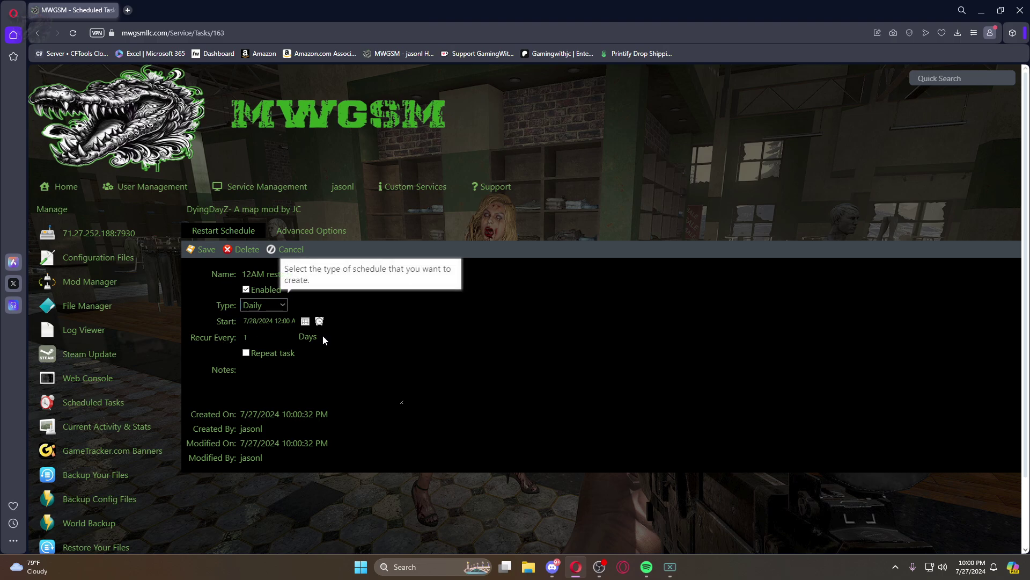
Make the 12AM restart task repeat every 4 hours for 24 hours and save the schedule
{"action": "left_click", "coordinate": [246, 354]}
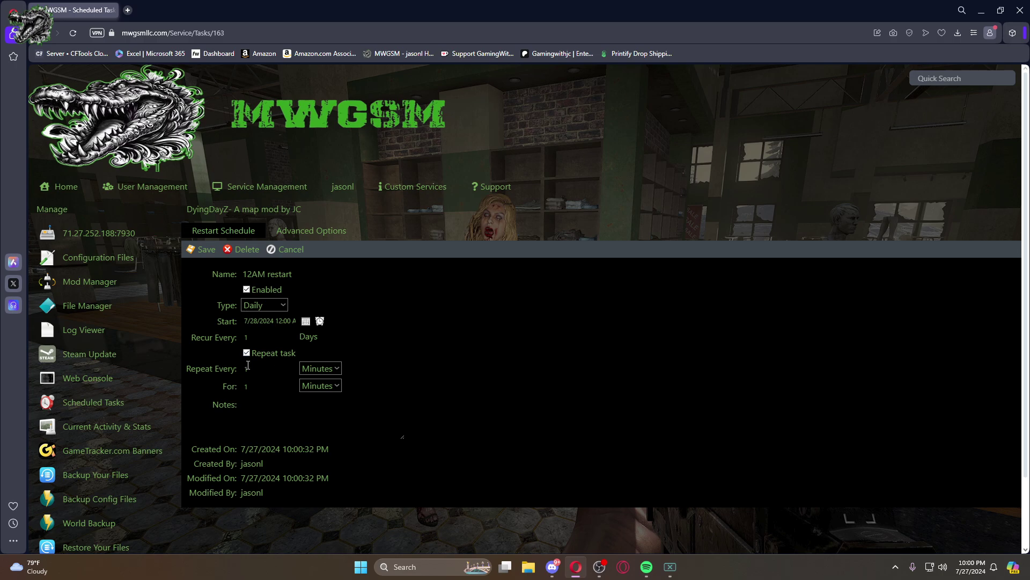
{"action": "double_click", "coordinate": [255, 368]}
{"action": "type", "text": "4"}
{"action": "left_click", "coordinate": [339, 369]}
{"action": "left_click", "coordinate": [314, 386]}
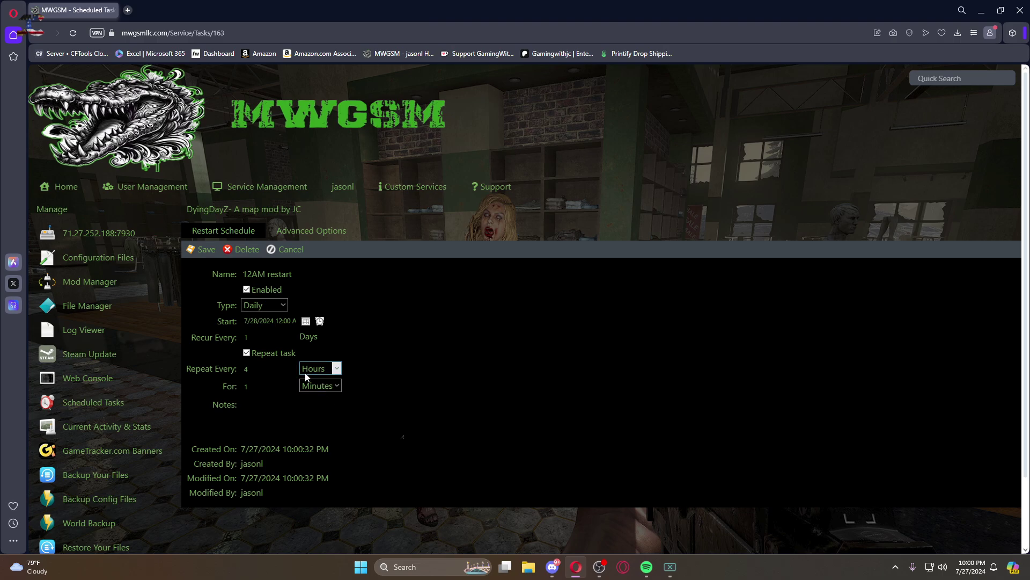
{"action": "double_click", "coordinate": [246, 386]}
{"action": "type", "text": "24"}
{"action": "left_click", "coordinate": [317, 410]}
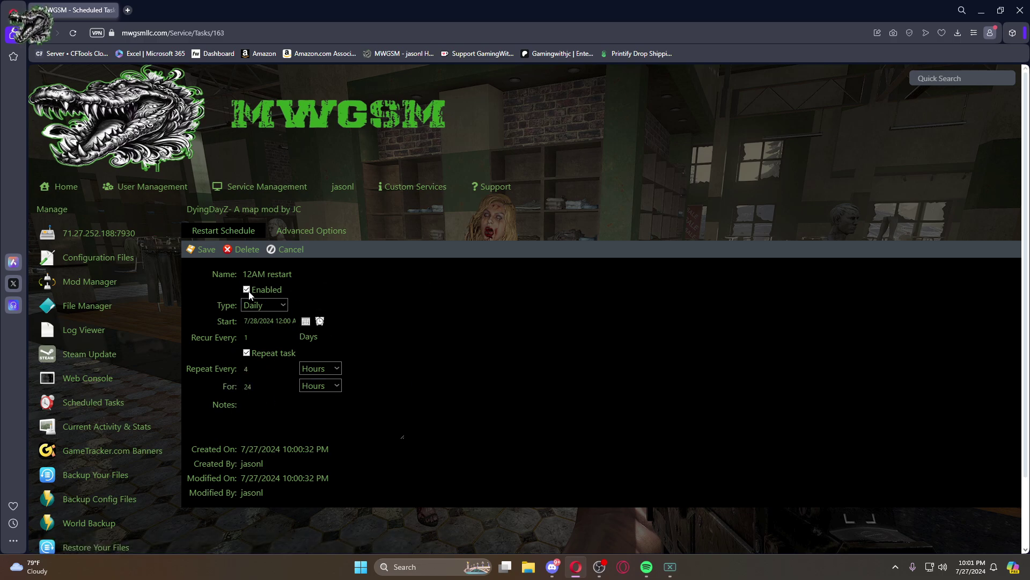
{"action": "left_click", "coordinate": [203, 250]}
Review the 12AM restart task's Advanced Options, trying Wait until empty and Skip restart before reselecting Force restart, and return to the service overview
{"action": "left_click", "coordinate": [334, 231]}
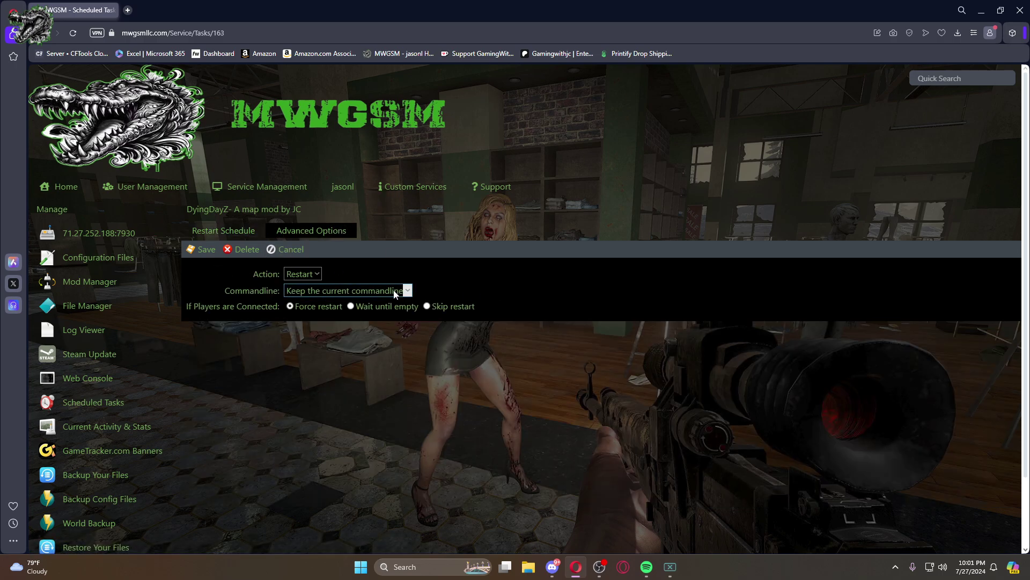
{"action": "left_click", "coordinate": [205, 233]}
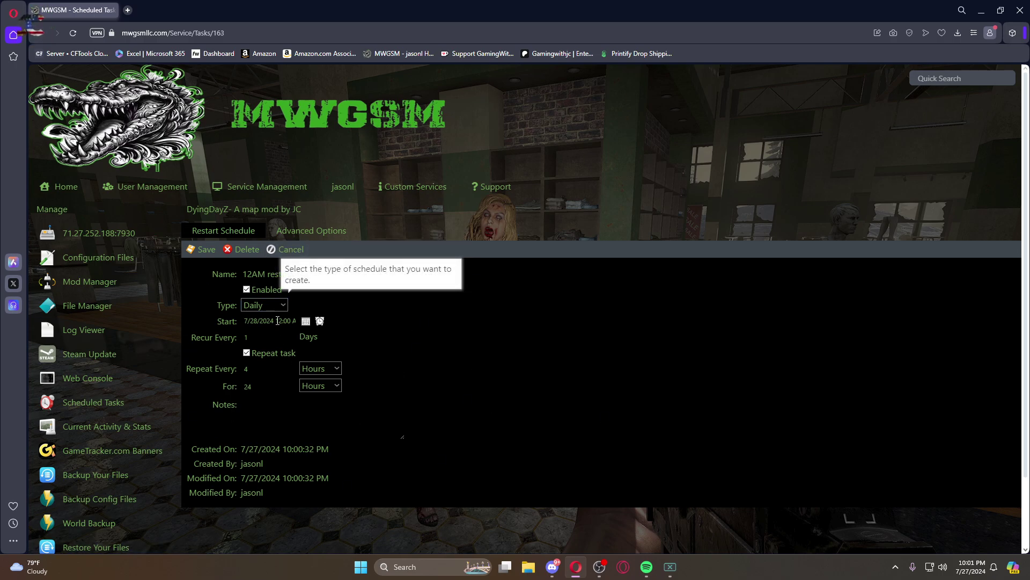
{"action": "left_click", "coordinate": [322, 232]}
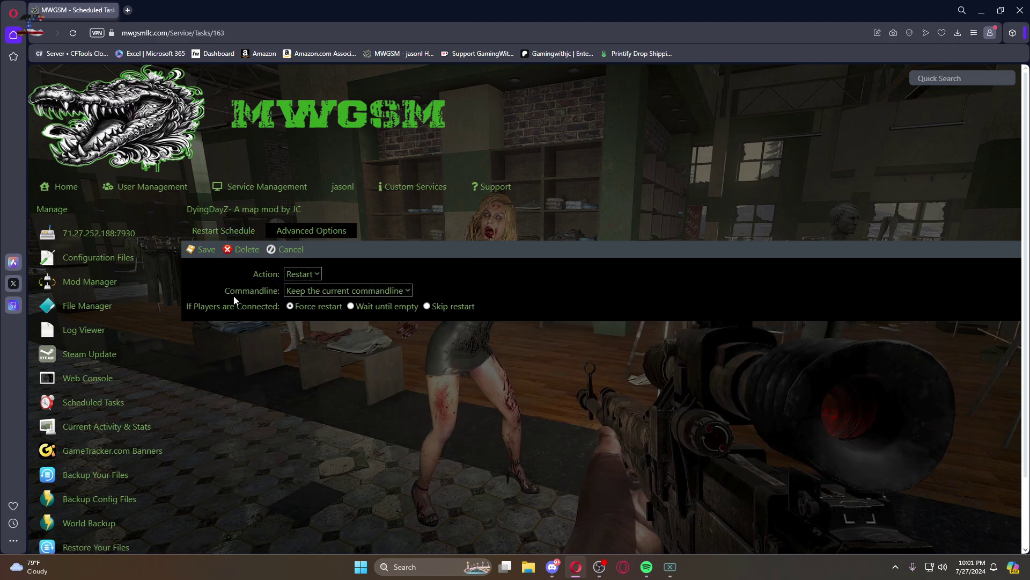
{"action": "left_click", "coordinate": [352, 307]}
{"action": "left_click", "coordinate": [290, 306]}
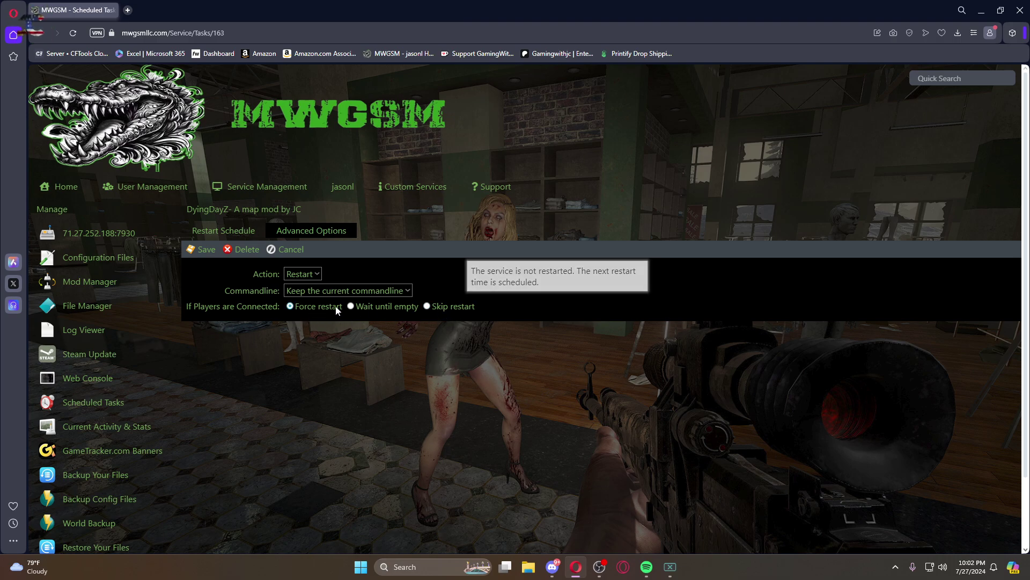
{"action": "left_click", "coordinate": [432, 308]}
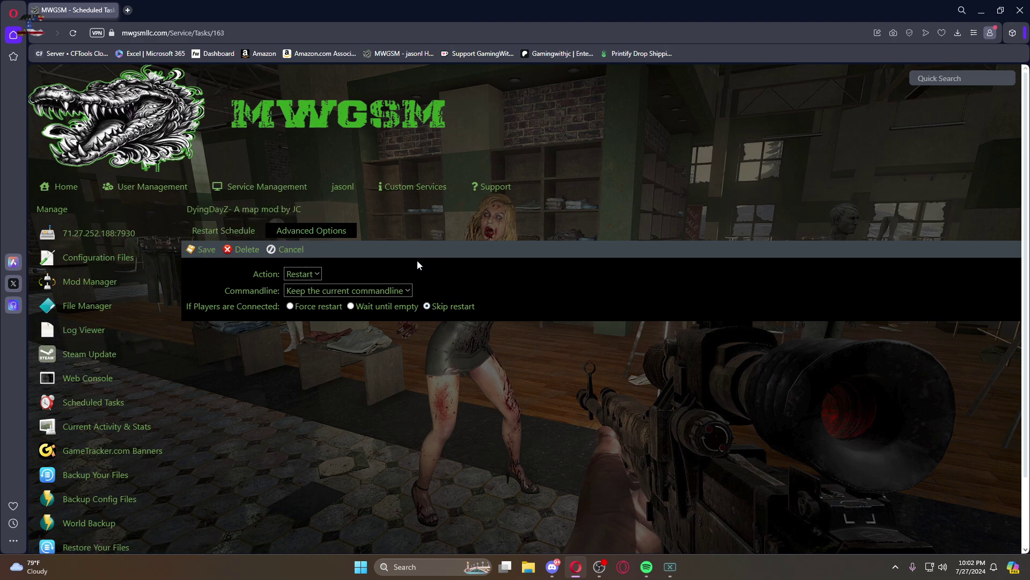
{"action": "left_click", "coordinate": [294, 306]}
{"action": "left_click", "coordinate": [97, 236]}
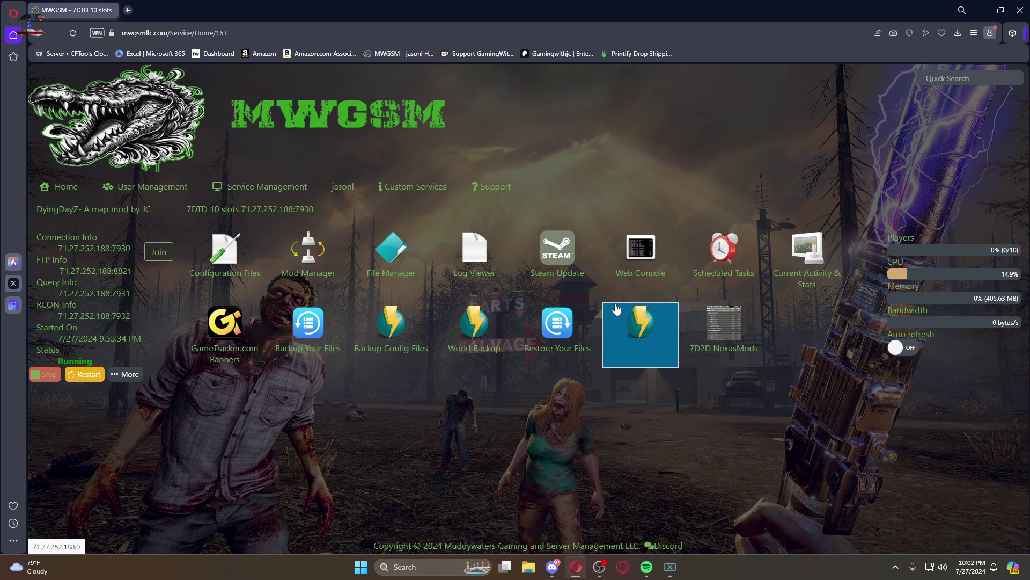